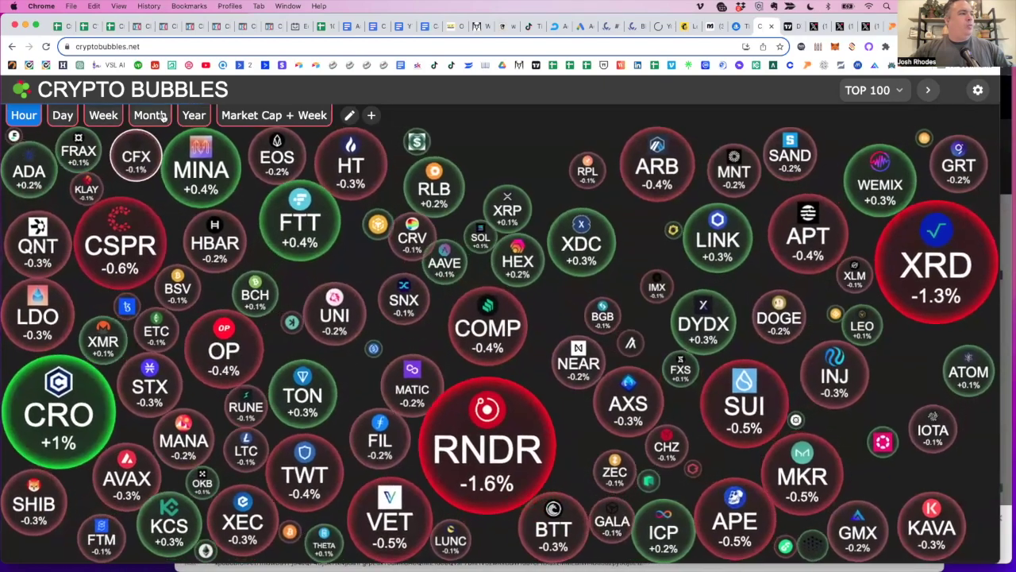
Show the one-month price changes for the top 100 coins in the Crypto Bubbles view.
{"action": "left_click", "coordinate": [154, 117]}
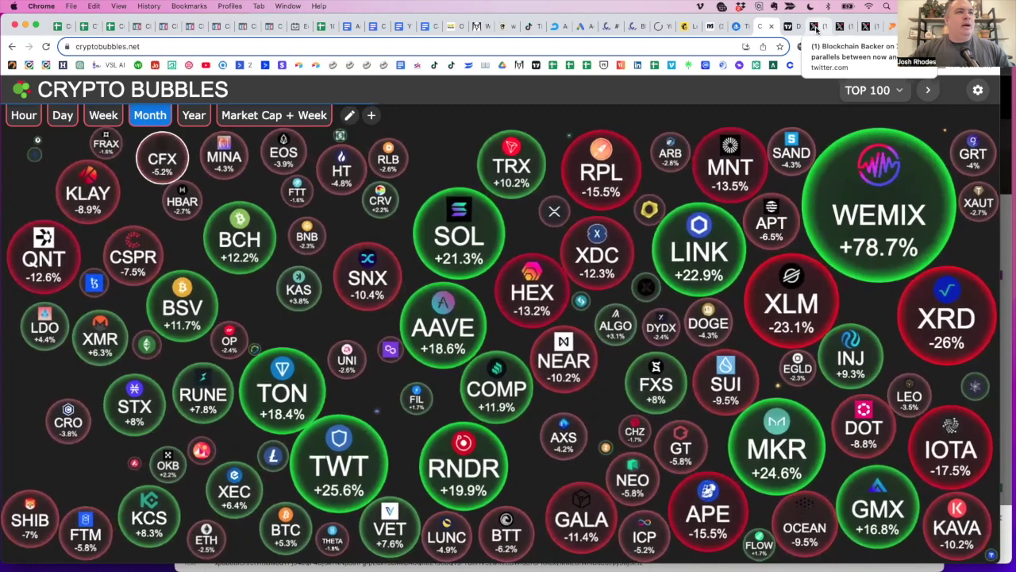
Switch to Blockchain Backer's post on X and view its enlarged Bitcoin chart comparing the current cycle with 2014-2016.
{"action": "left_click", "coordinate": [816, 28]}
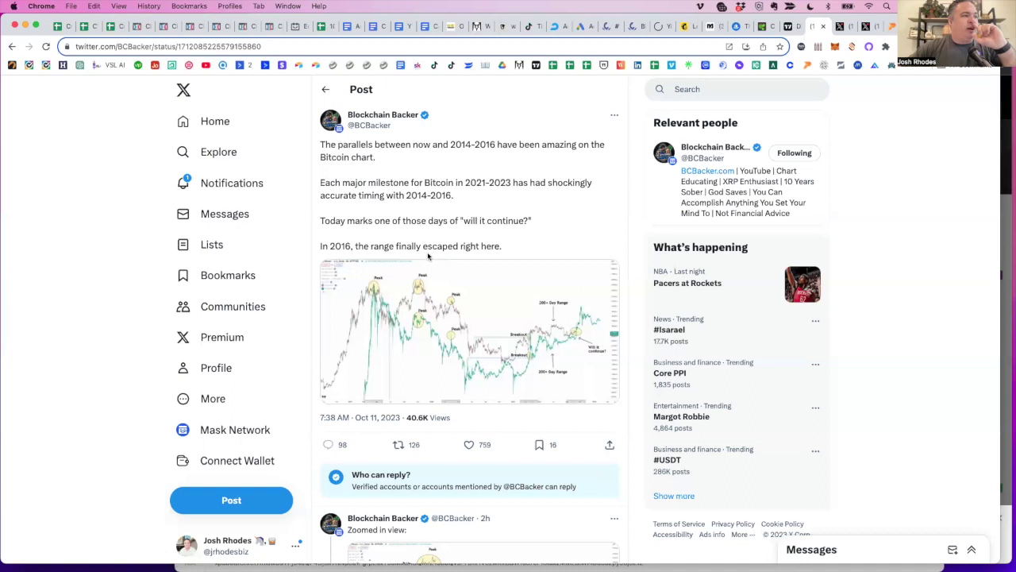
{"action": "left_click", "coordinate": [526, 325]}
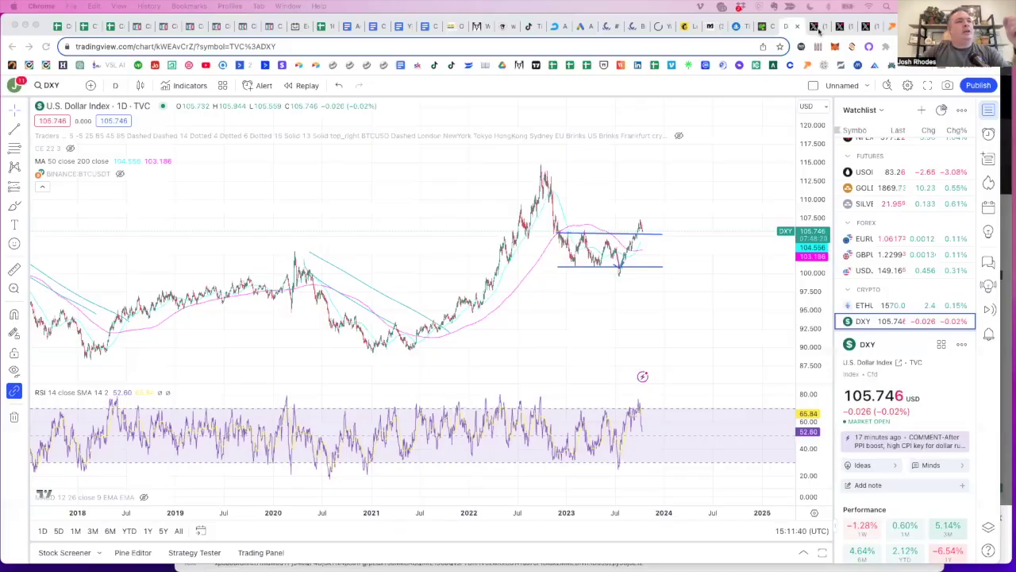
{"action": "key", "text": "ctrl+Tab"}
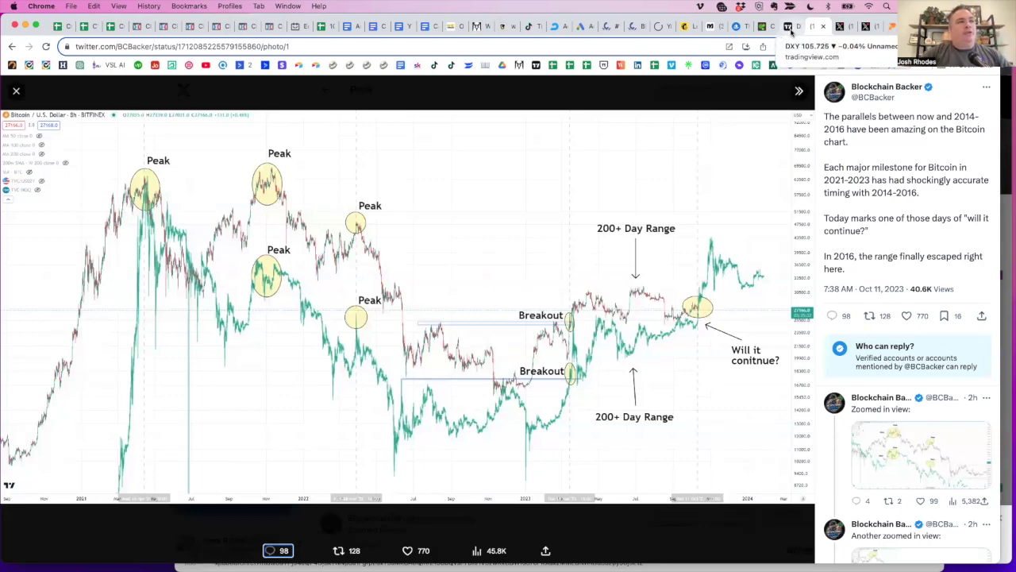
Switch to TradingView and examine the recent U.S. Dollar Index candles against the upper blue trend line.
{"action": "left_click", "coordinate": [789, 28]}
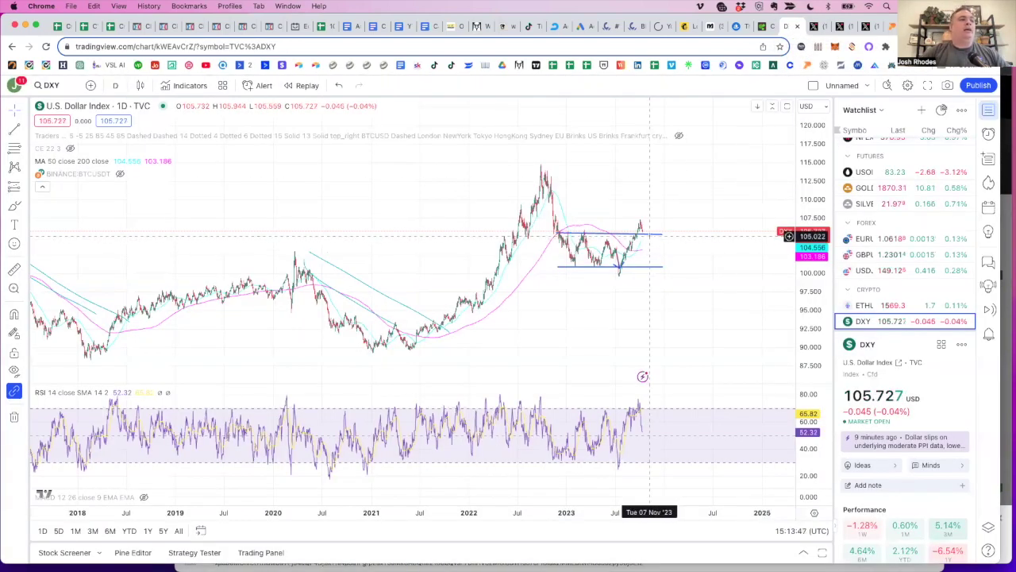
{"action": "scroll", "coordinate": [698, 255], "scroll_direction": "up", "scroll_amount": 1}
{"action": "scroll", "coordinate": [698, 254], "scroll_direction": "up", "scroll_amount": 5}
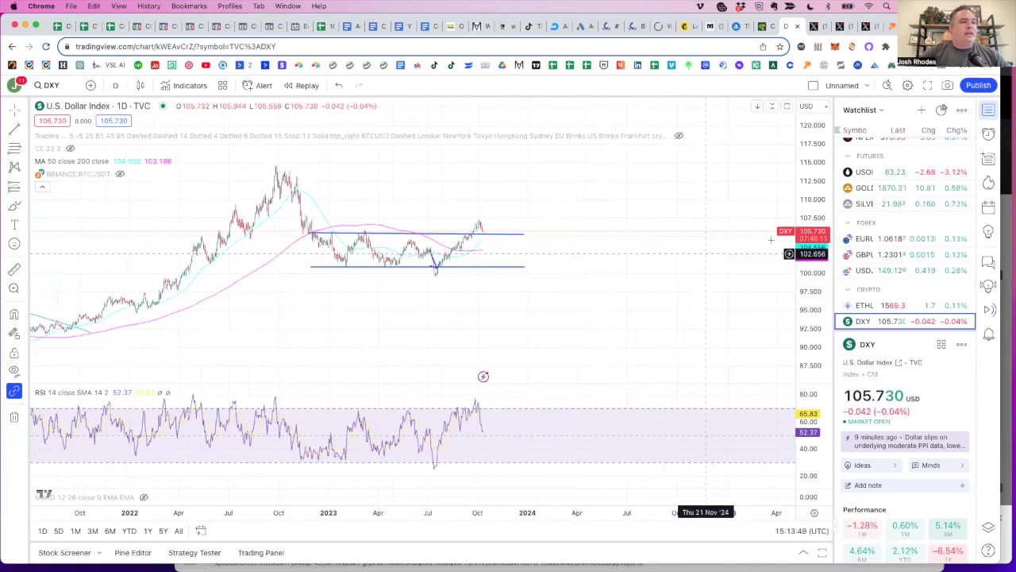
{"action": "scroll", "coordinate": [468, 218], "scroll_direction": "up", "scroll_amount": 1}
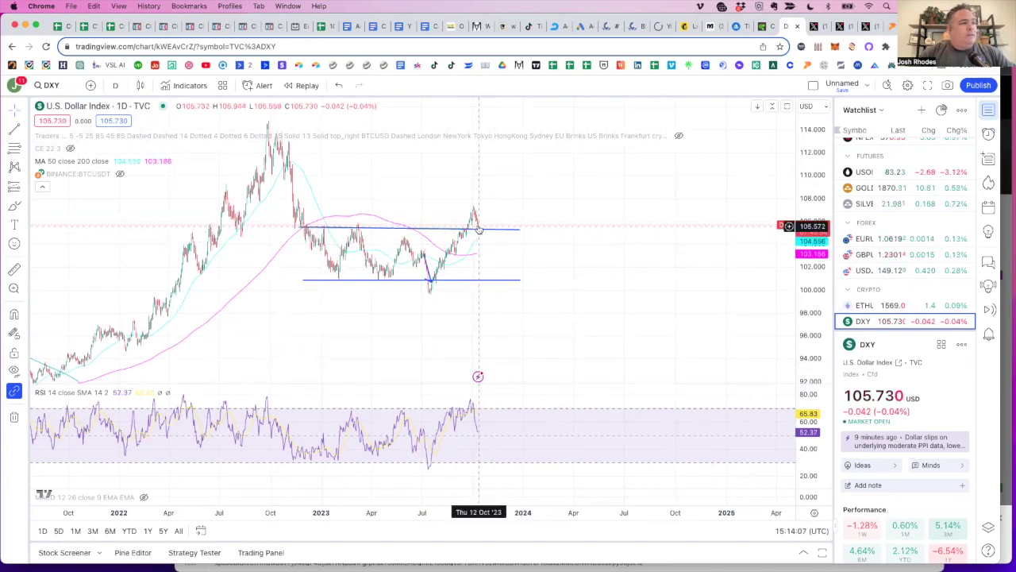
{"action": "left_click", "coordinate": [480, 230]}
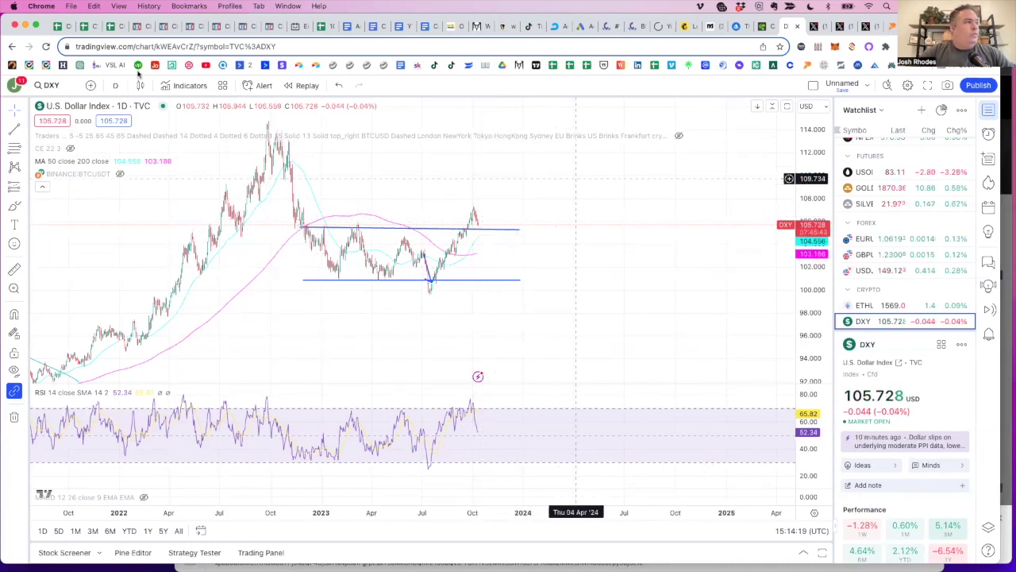
Load the Bitstamp BTCUSD symbol into the chart.
{"action": "left_click", "coordinate": [54, 88]}
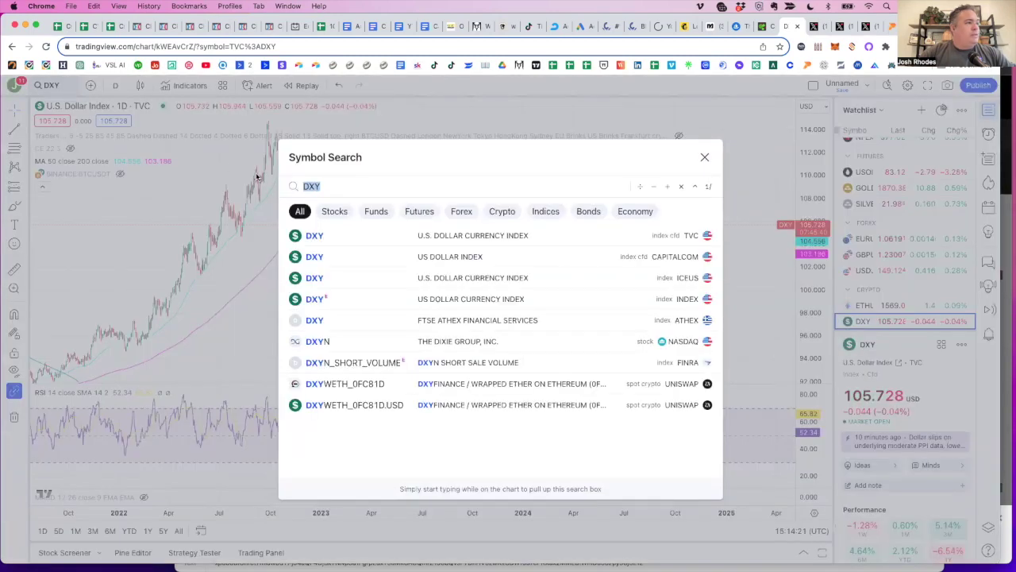
{"action": "type", "text": "BTC"}
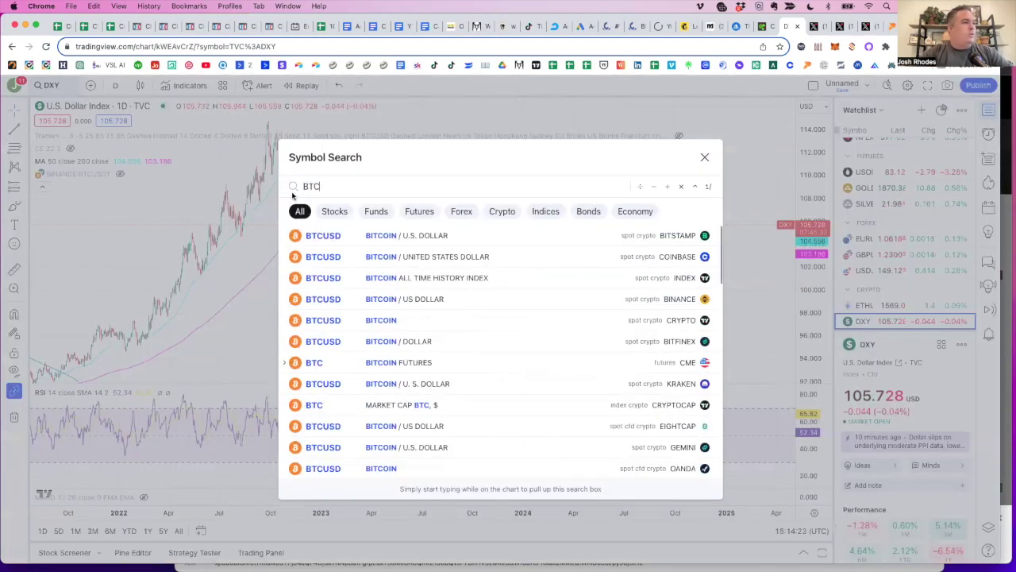
{"action": "left_click", "coordinate": [321, 239]}
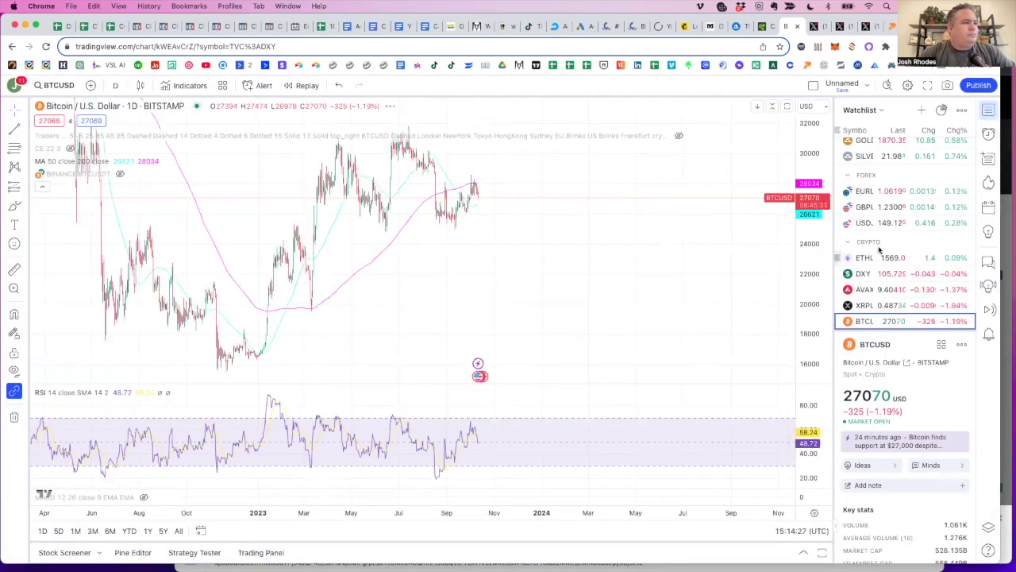
Draw a Fibonacci retracement on BTCUSD from the 13 July 2023 high at 31815 to about 24937 on 23 September 2023.
{"action": "scroll", "coordinate": [678, 269], "scroll_direction": "up", "scroll_amount": 3}
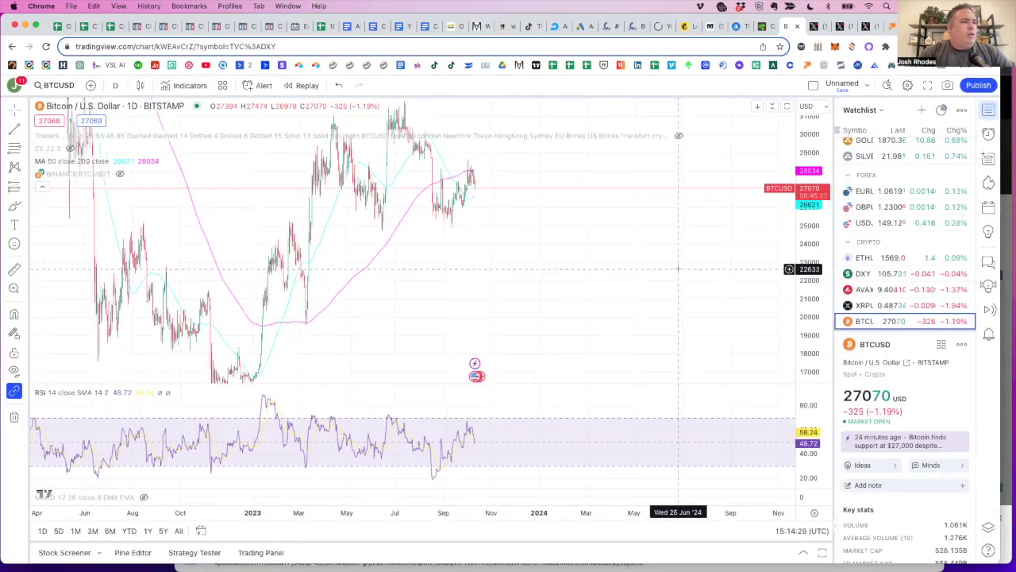
{"action": "left_click_drag", "start_coordinate": [436, 254], "coordinate": [592, 270]}
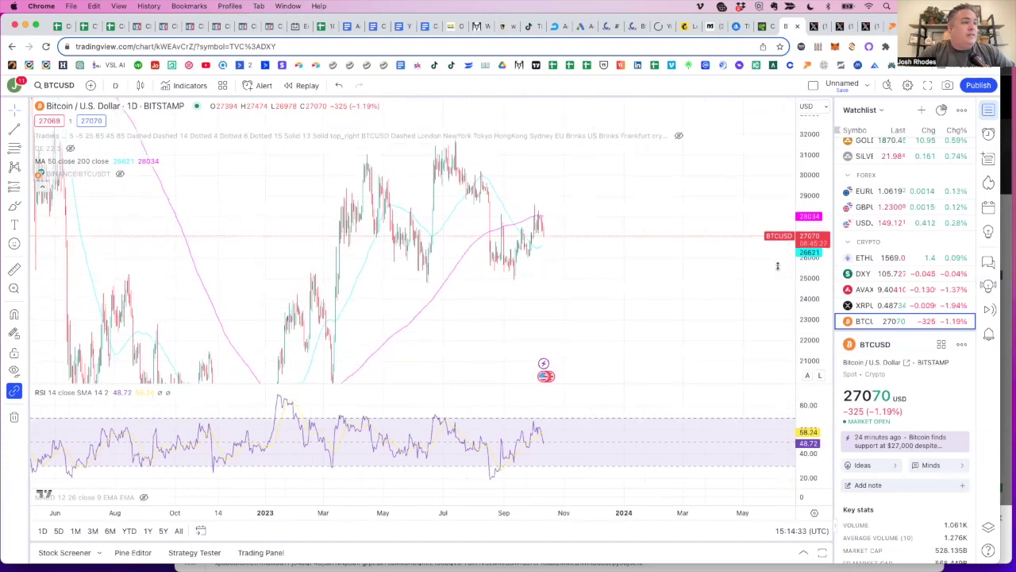
{"action": "scroll", "coordinate": [639, 254], "scroll_direction": "up", "scroll_amount": 3}
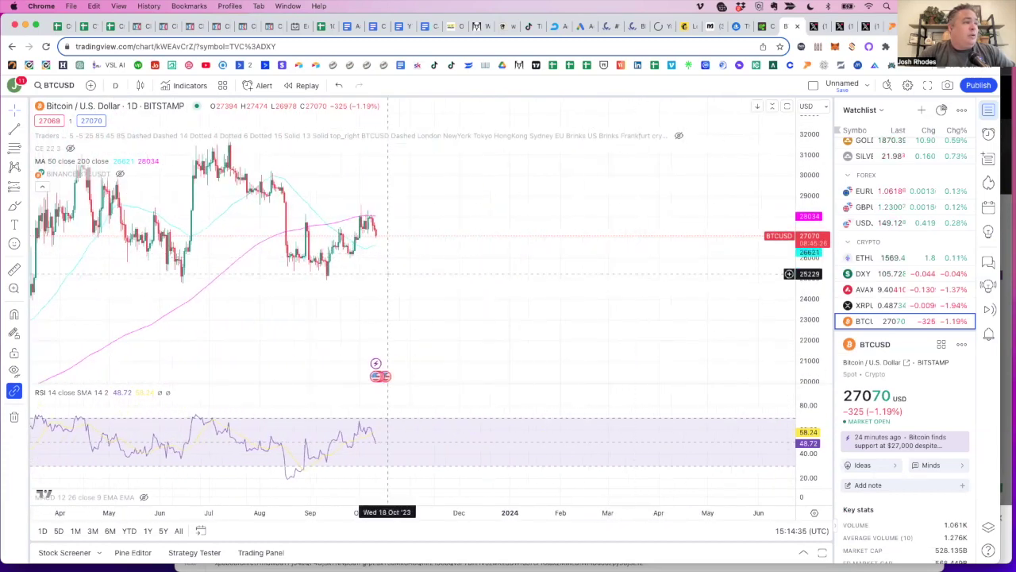
{"action": "left_click_drag", "start_coordinate": [386, 274], "coordinate": [634, 318]}
{"action": "scroll", "coordinate": [632, 318], "scroll_direction": "up", "scroll_amount": 2}
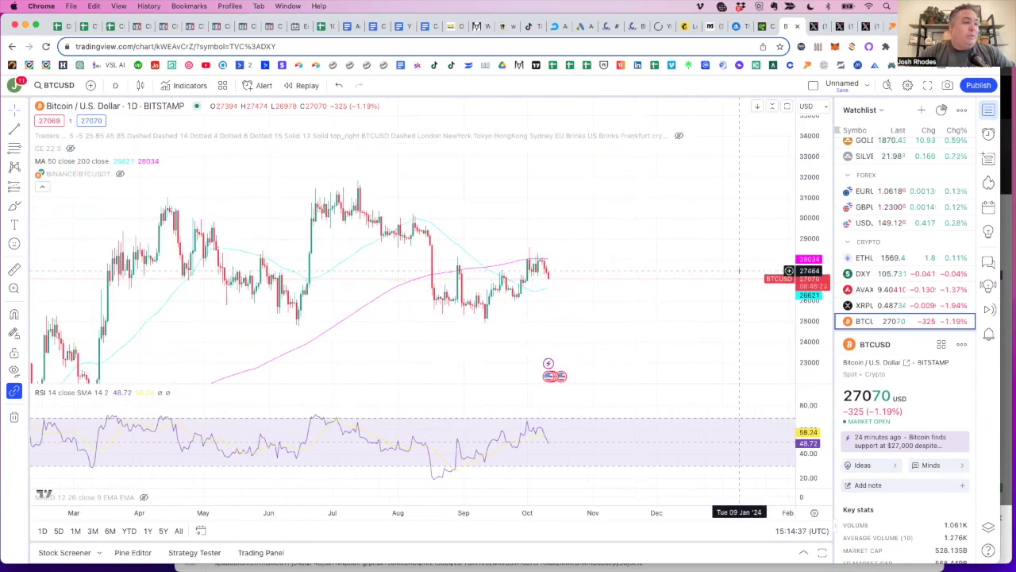
{"action": "mouse_move", "coordinate": [660, 268]}
{"action": "left_mouse_down"}
{"action": "mouse_move", "coordinate": [582, 213]}
{"action": "mouse_move", "coordinate": [585, 241]}
{"action": "left_mouse_up"}
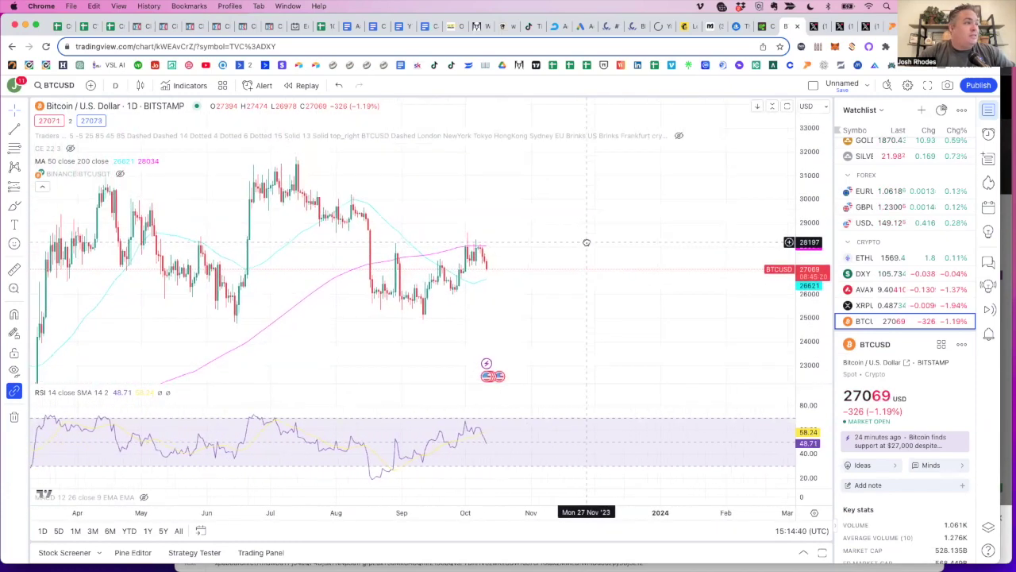
{"action": "left_click", "coordinate": [11, 151]}
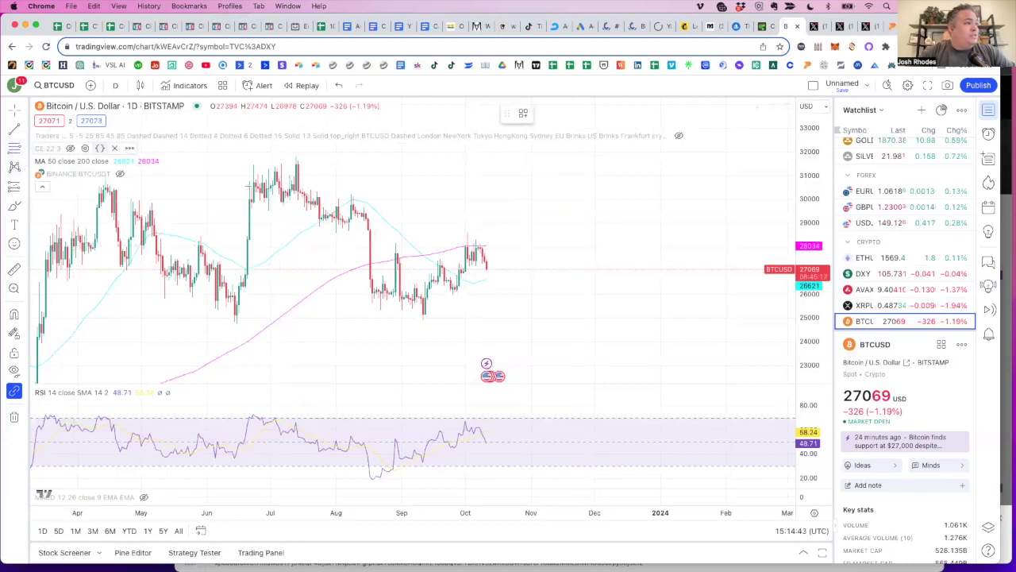
{"action": "left_click", "coordinate": [296, 155]}
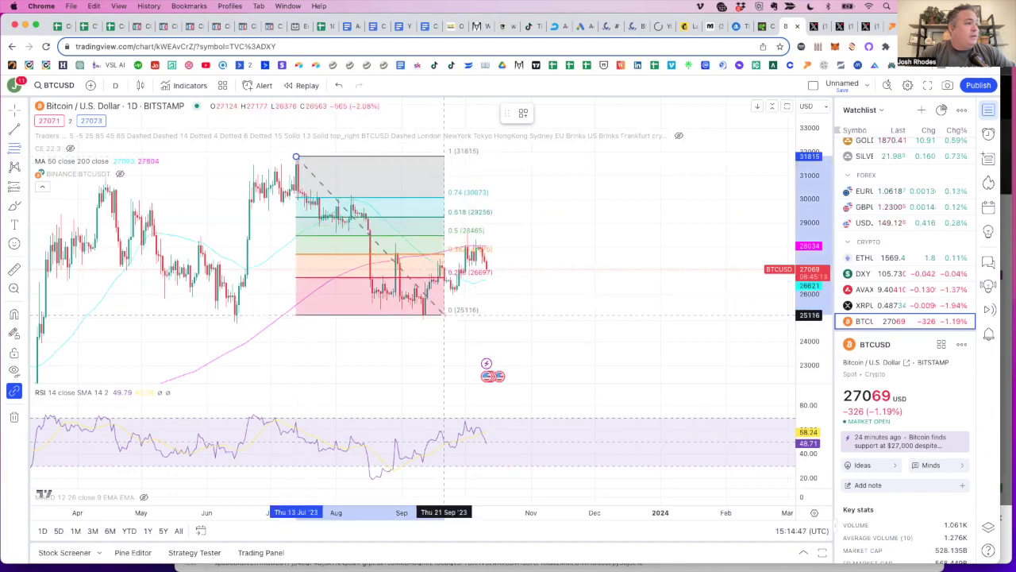
{"action": "left_click", "coordinate": [449, 319]}
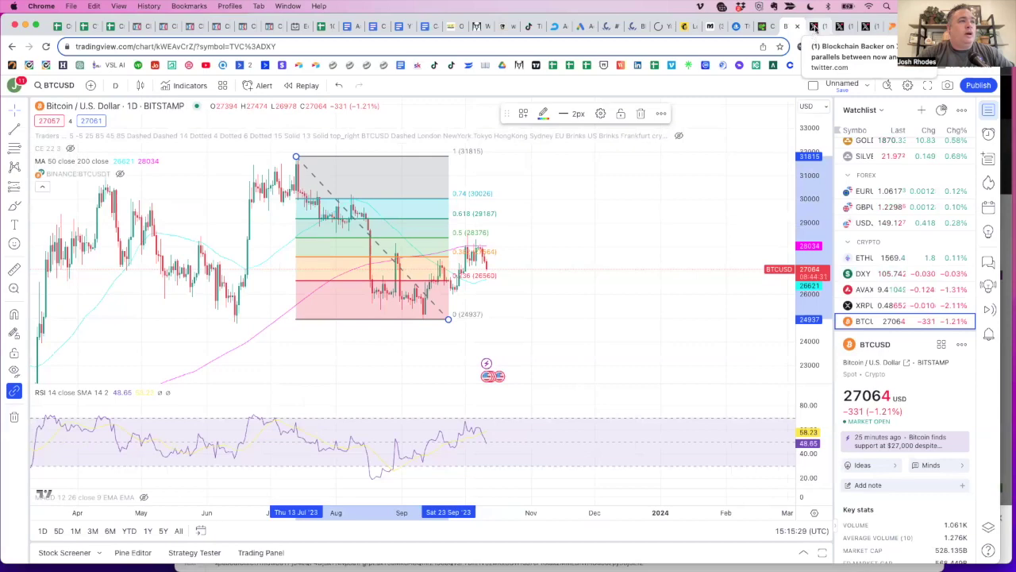
Switch to the Blockchain Backer post's browser tab and load cnbc.com in its place.
{"action": "left_click", "coordinate": [814, 28]}
{"action": "left_click", "coordinate": [643, 48]}
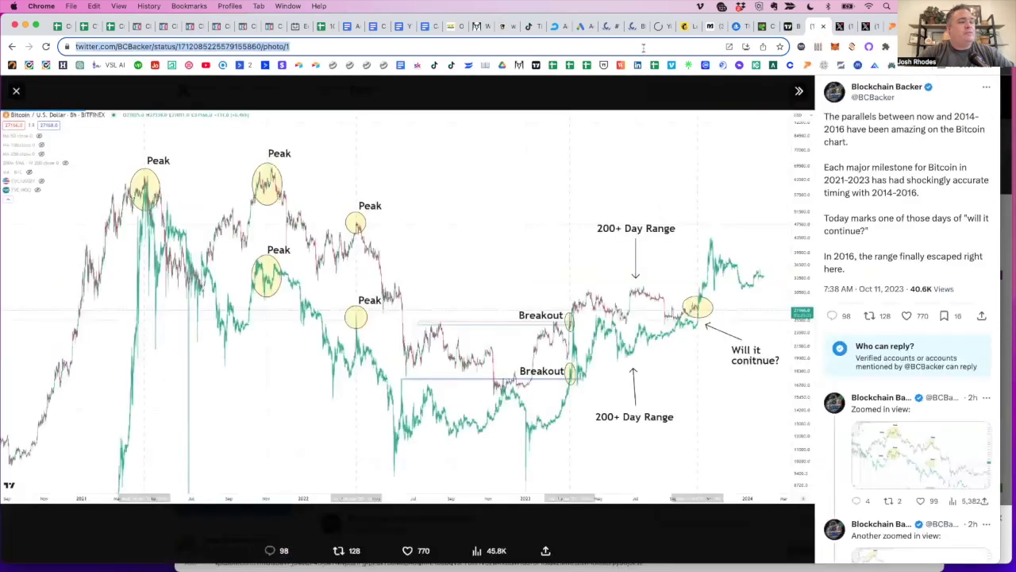
{"action": "type", "text": "CNBC"}
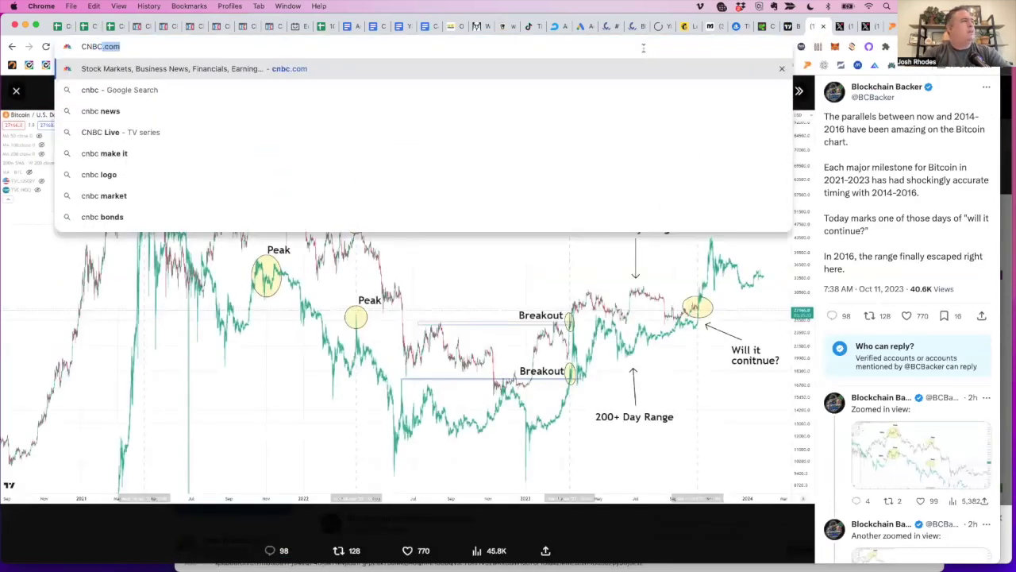
{"action": "key", "text": "Return"}
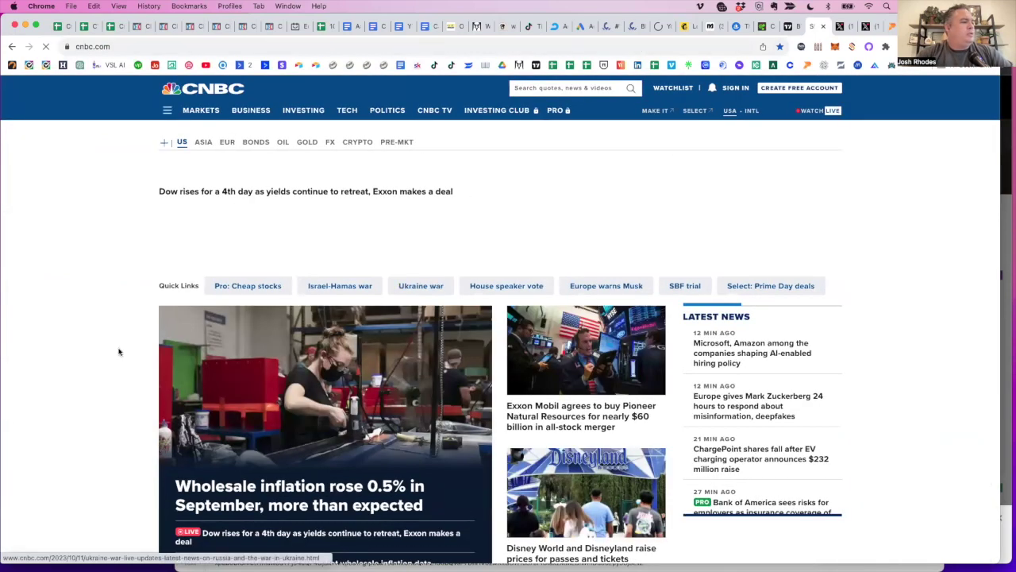
Examine the stock index figures and lead headlines on the CNBC home page.
{"action": "scroll", "coordinate": [119, 351], "scroll_direction": "down", "scroll_amount": 1}
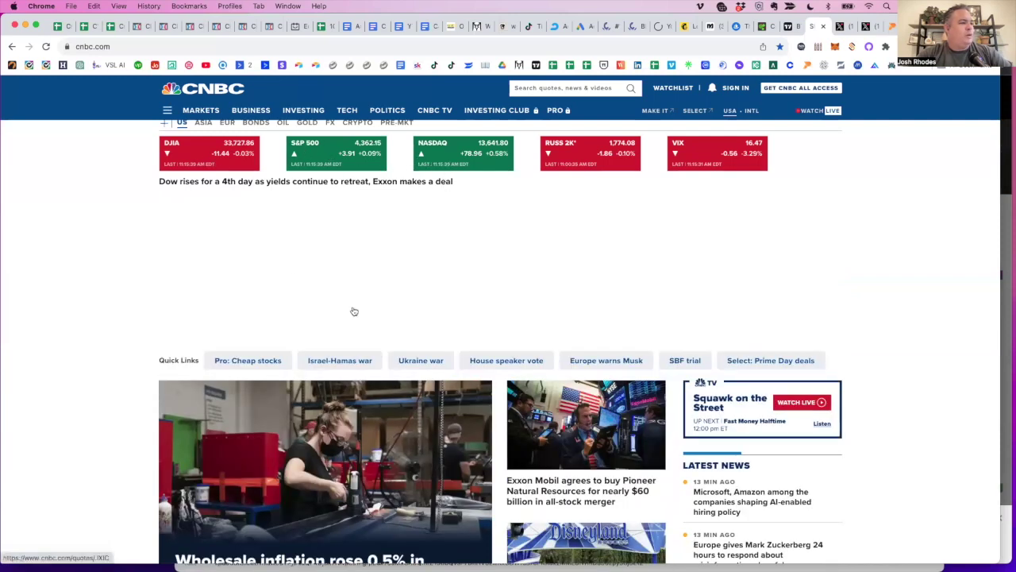
{"action": "scroll", "coordinate": [353, 310], "scroll_direction": "down", "scroll_amount": 3}
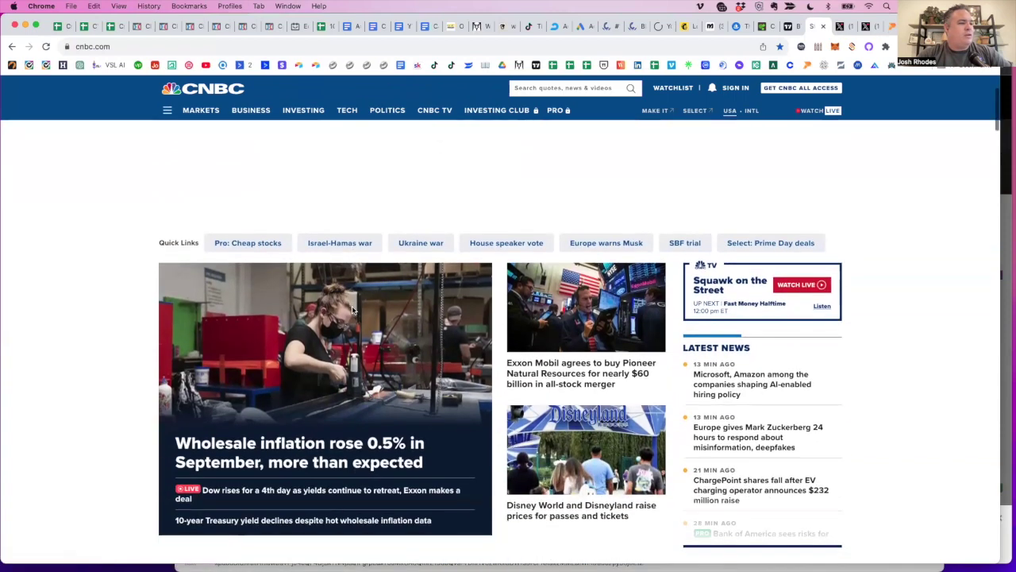
{"action": "scroll", "coordinate": [353, 310], "scroll_direction": "down", "scroll_amount": 1}
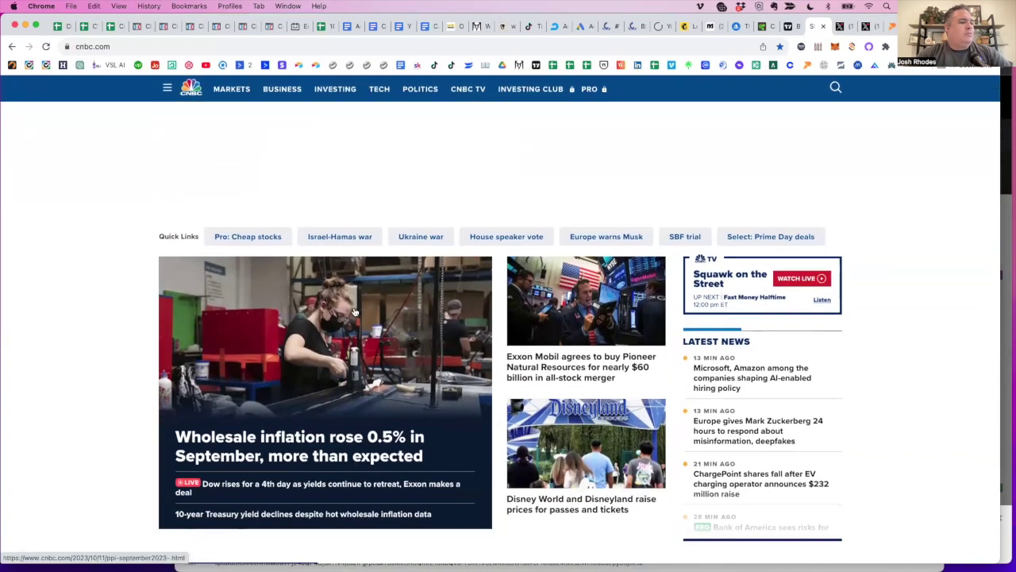
{"action": "scroll", "coordinate": [353, 311], "scroll_direction": "down", "scroll_amount": 2}
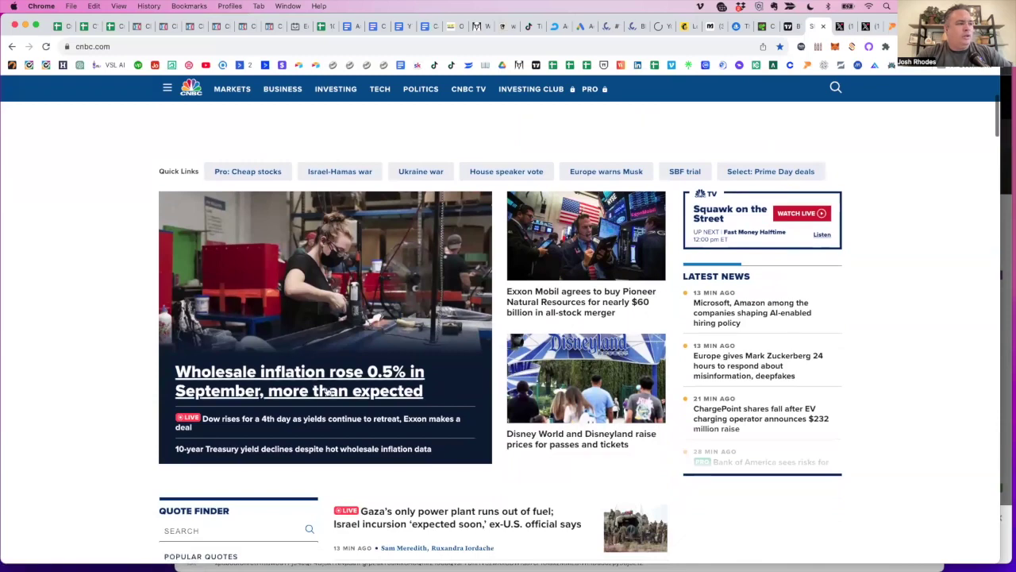
{"action": "scroll", "coordinate": [324, 389], "scroll_direction": "up", "scroll_amount": 6}
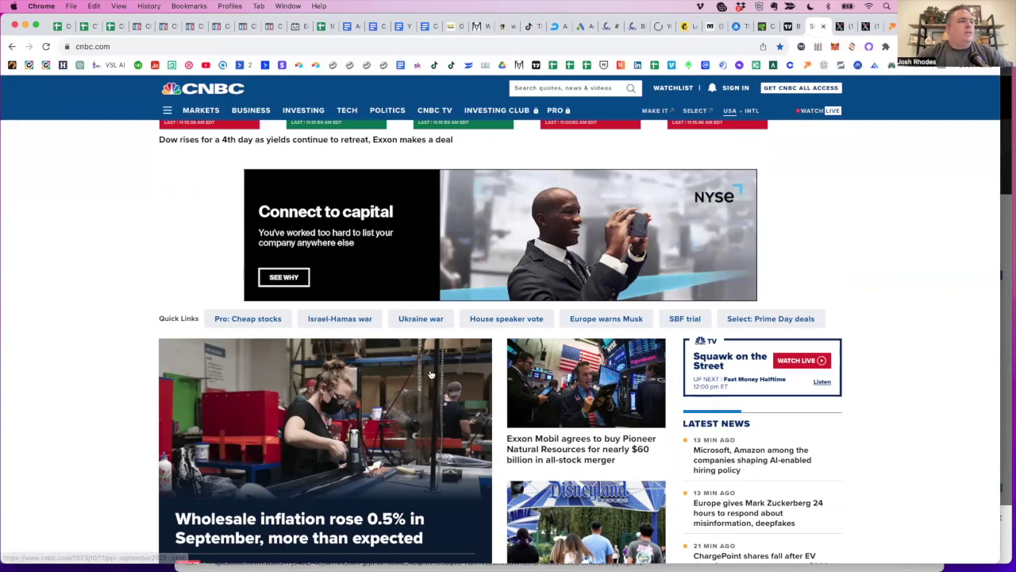
{"action": "scroll", "coordinate": [431, 372], "scroll_direction": "up", "scroll_amount": 3}
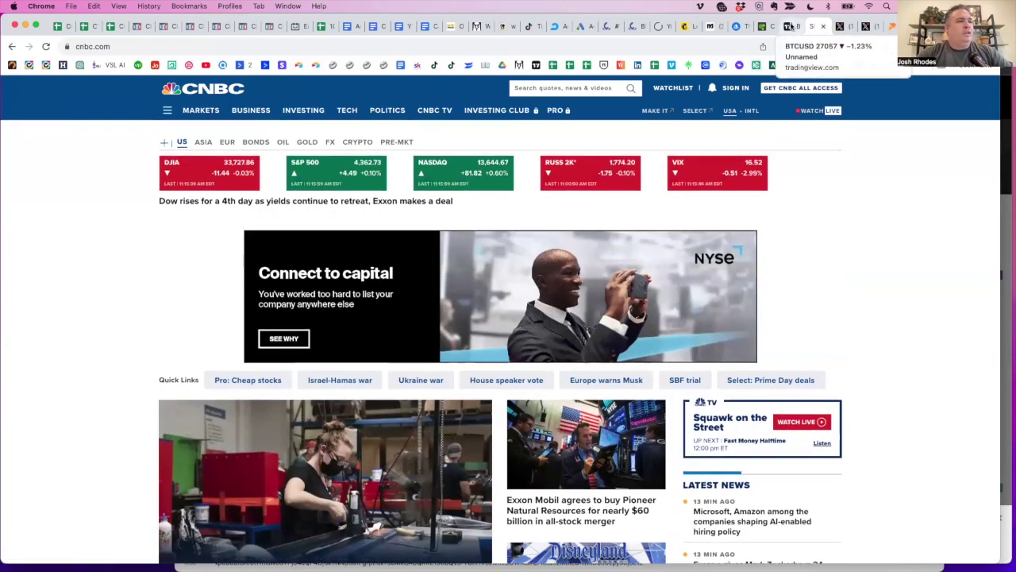
Switch back to the BTCUSD chart in TradingView and delete the Fibonacci retracement.
{"action": "left_click", "coordinate": [792, 27]}
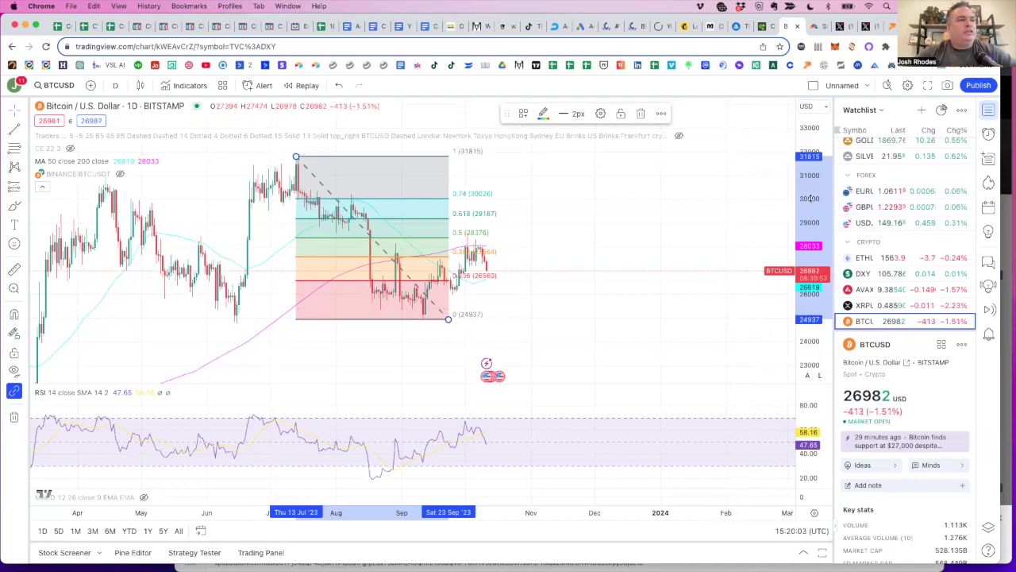
{"action": "scroll", "coordinate": [629, 207], "scroll_direction": "down", "scroll_amount": 5}
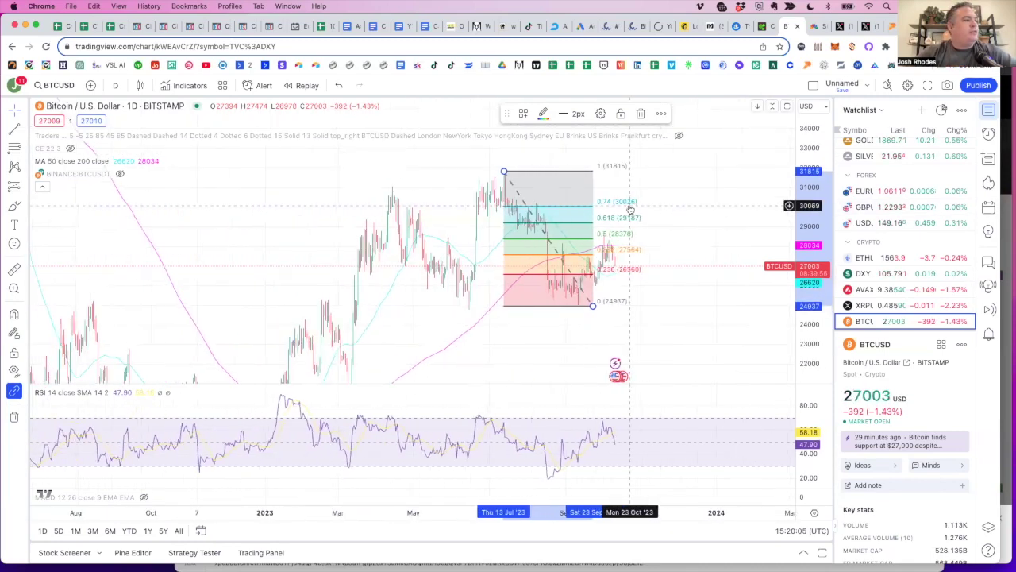
{"action": "left_click_drag", "start_coordinate": [815, 226], "coordinate": [815, 251]}
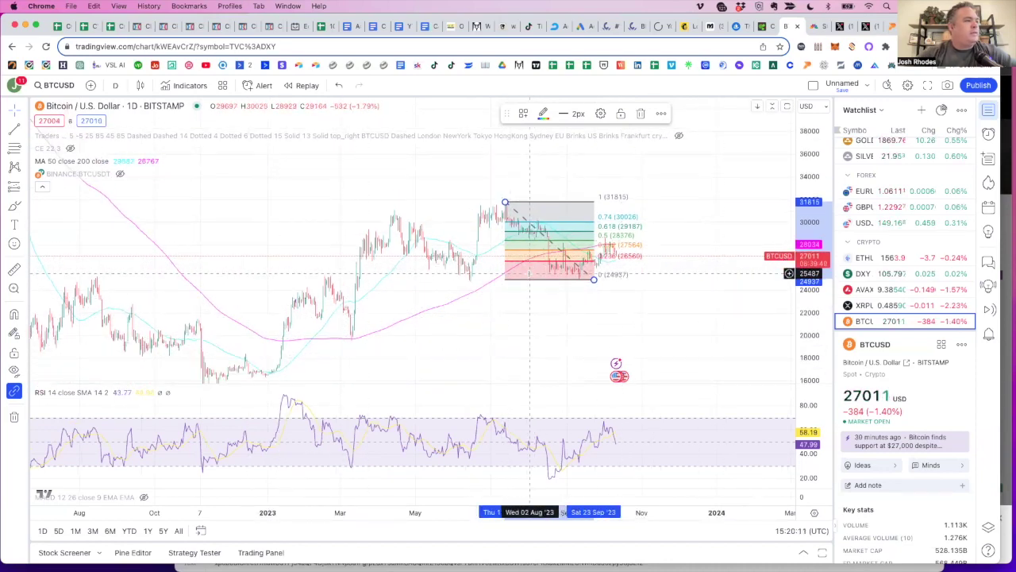
{"action": "key", "text": "Delete"}
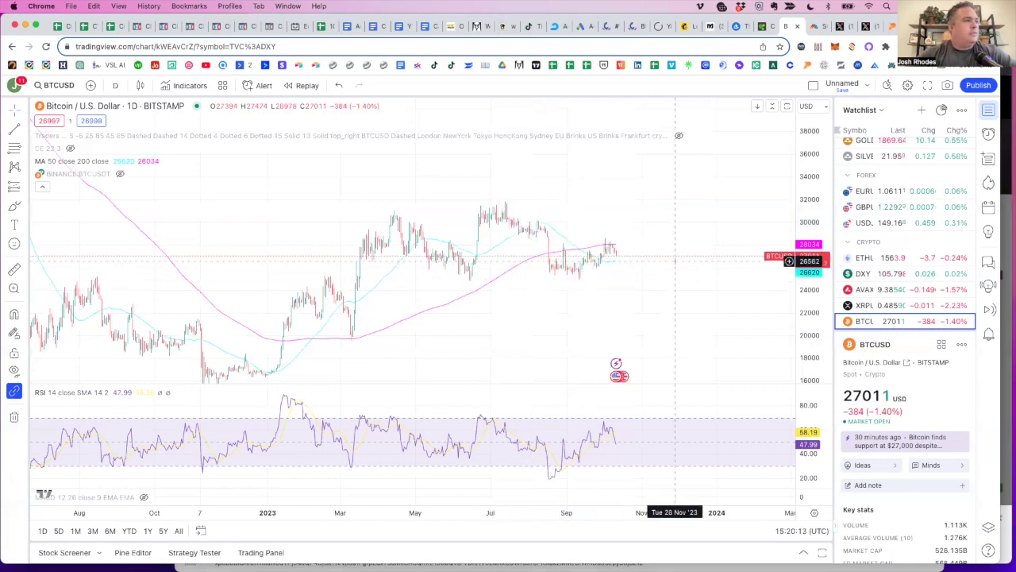
Measure the BTCUSD price change from the 1 January 2023 price to the current price on the daily chart.
{"action": "scroll", "coordinate": [675, 258], "scroll_direction": "up", "scroll_amount": 3}
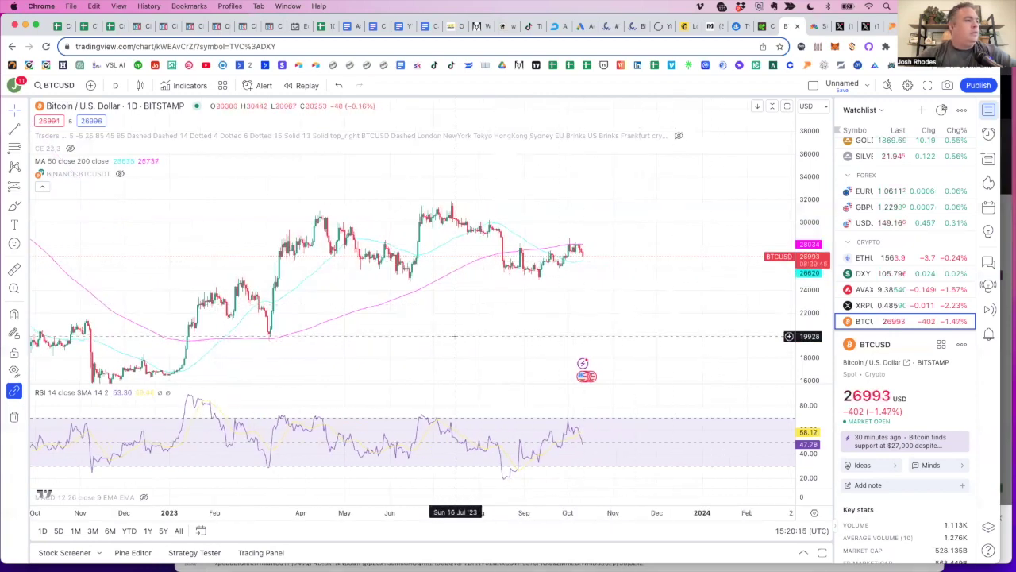
{"action": "left_click_drag", "start_coordinate": [455, 335], "coordinate": [644, 294]}
{"action": "left_click_drag", "start_coordinate": [812, 234], "coordinate": [812, 255]}
{"action": "left_click_drag", "start_coordinate": [642, 251], "coordinate": [603, 257]}
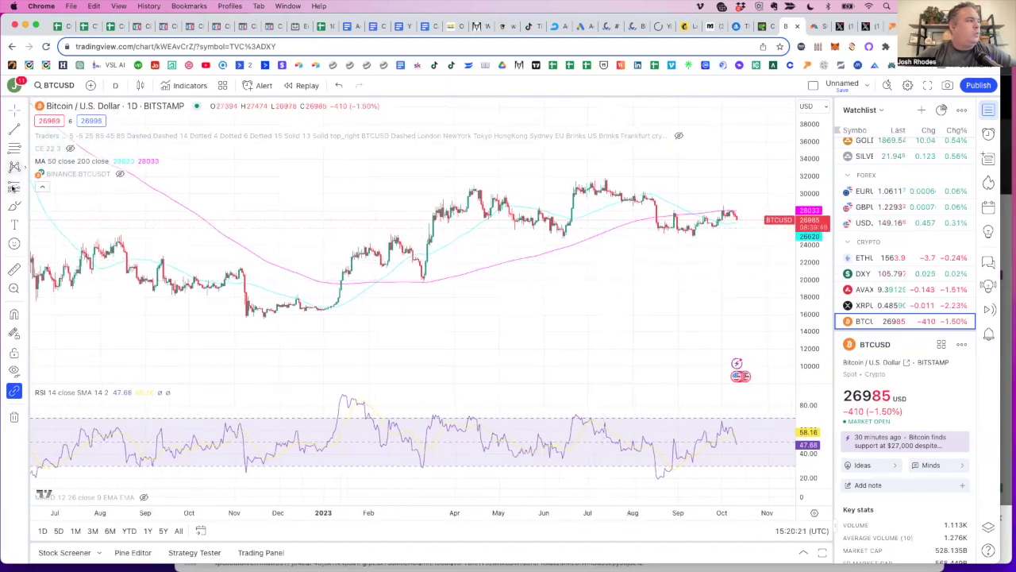
{"action": "left_click", "coordinate": [14, 269]}
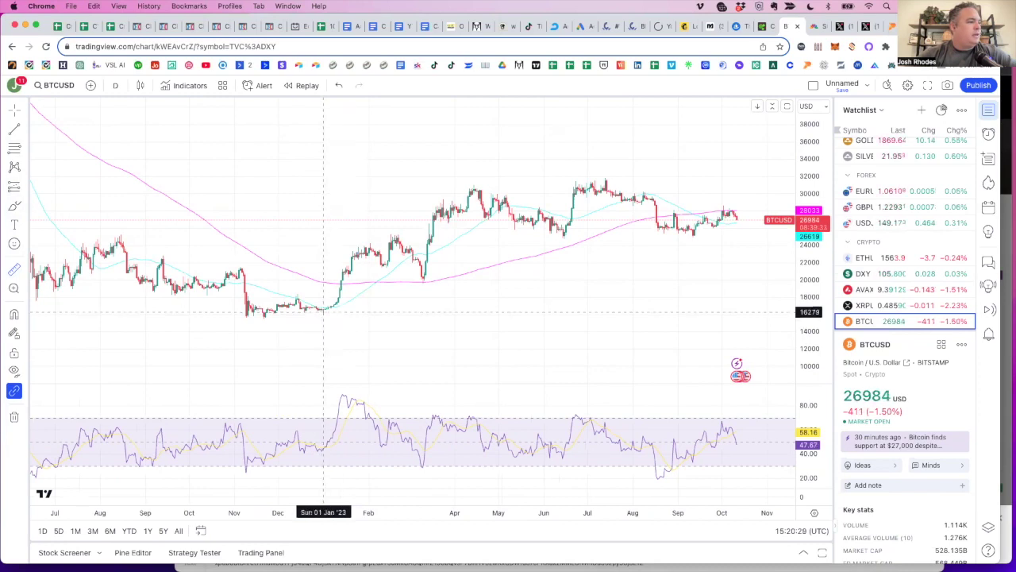
{"action": "left_click", "coordinate": [324, 311], "text": "shift"}
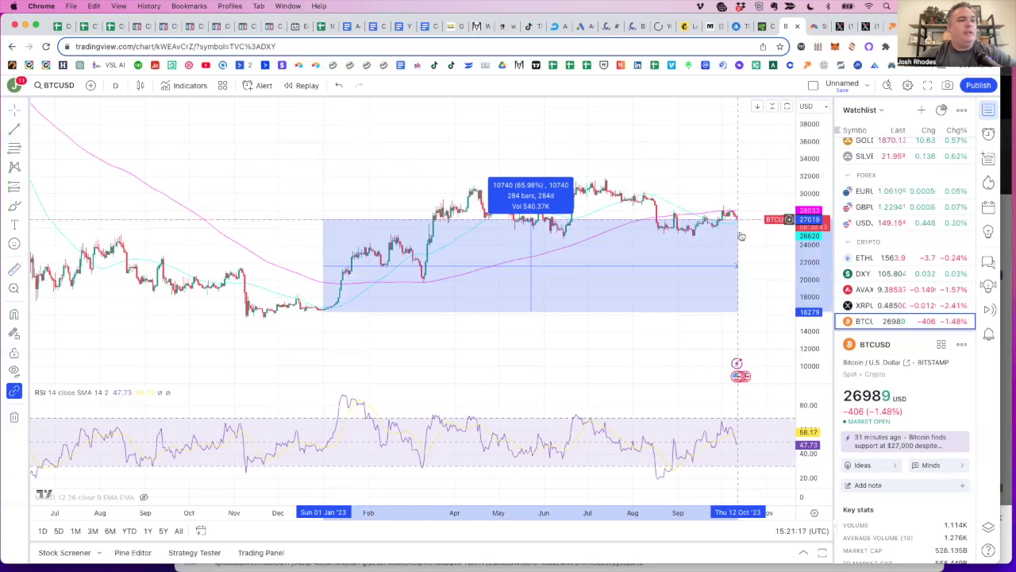
{"action": "left_click", "coordinate": [739, 310]}
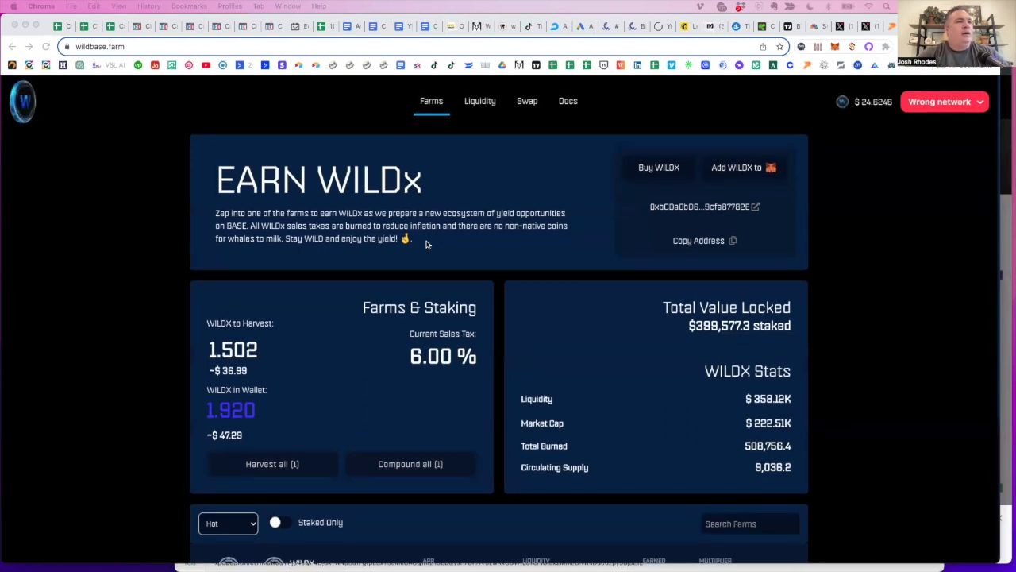
Switch the MetaMask wallet from Ethereum Mainnet to the Base network on the wildbase.farm page.
{"action": "left_click", "coordinate": [837, 47]}
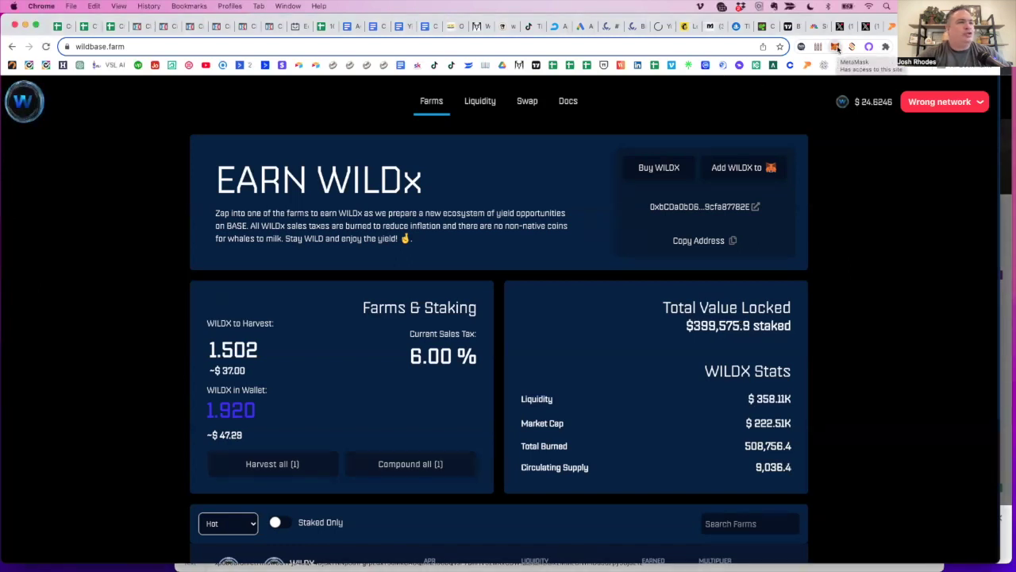
{"action": "left_click", "coordinate": [837, 47]}
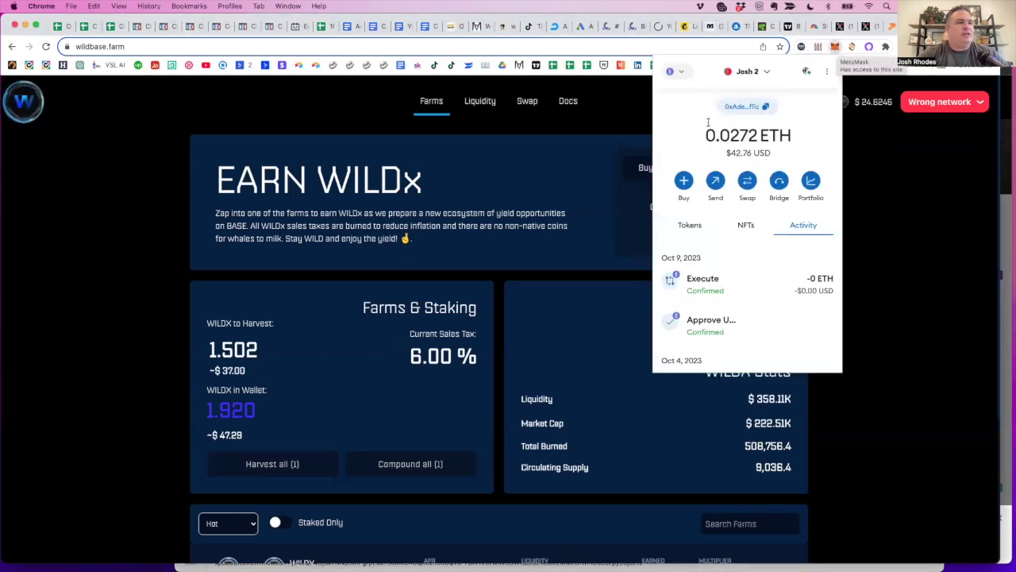
{"action": "left_click", "coordinate": [681, 72]}
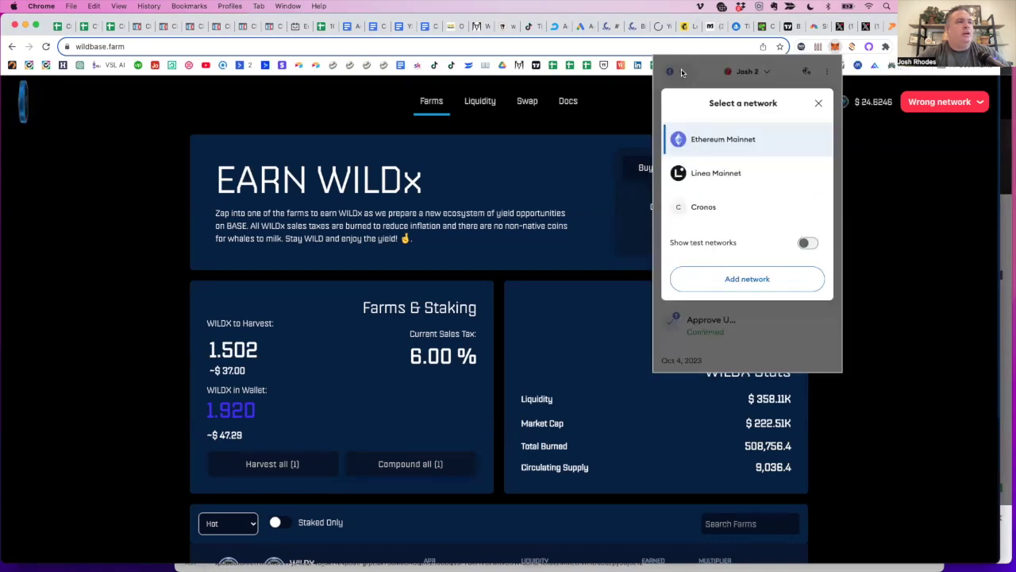
{"action": "scroll", "coordinate": [710, 203], "scroll_direction": "down", "scroll_amount": 2}
{"action": "left_click", "coordinate": [711, 181]}
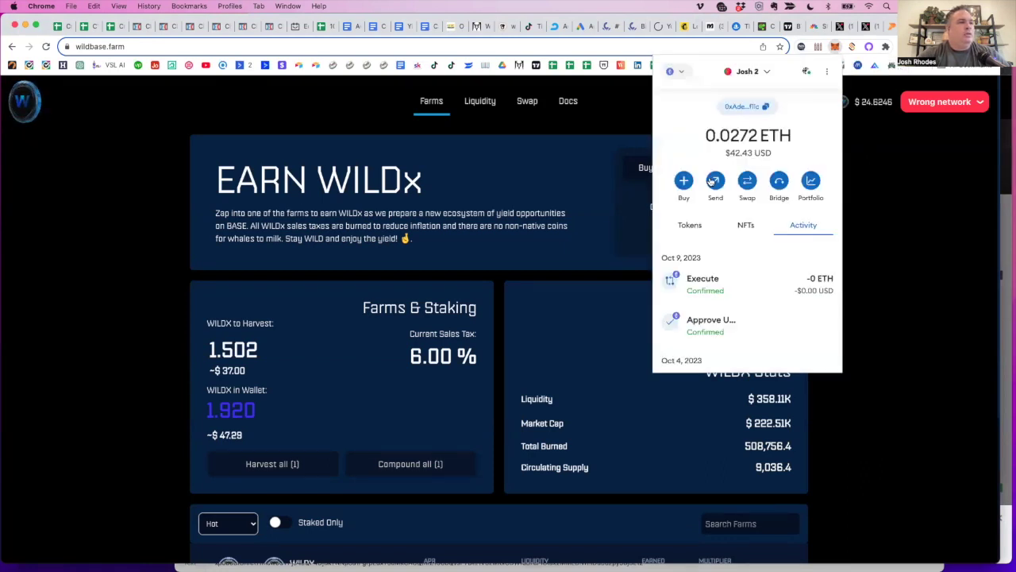
{"action": "left_click", "coordinate": [880, 219]}
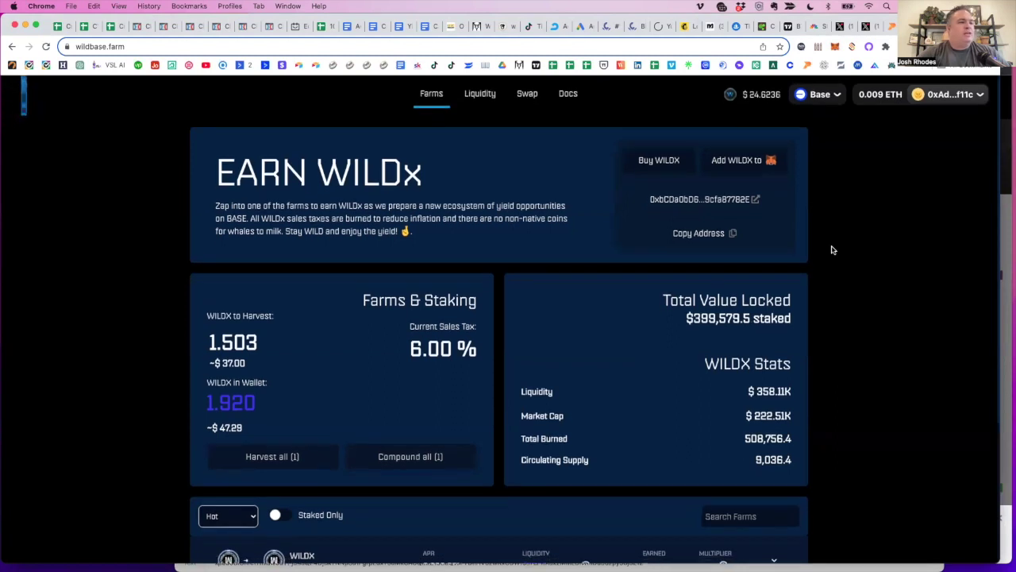
Examine the WILDX stats and the APRs of the WILDX and WETH-WILDX farms.
{"action": "scroll", "coordinate": [832, 250], "scroll_direction": "down", "scroll_amount": 2}
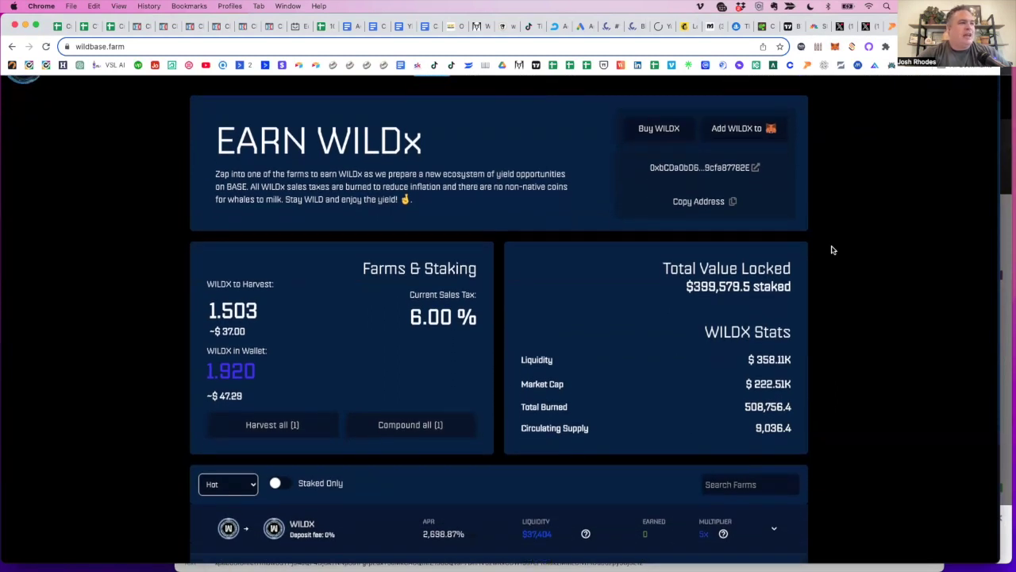
{"action": "scroll", "coordinate": [832, 251], "scroll_direction": "down", "scroll_amount": 2}
{"action": "scroll", "coordinate": [832, 250], "scroll_direction": "down", "scroll_amount": 5}
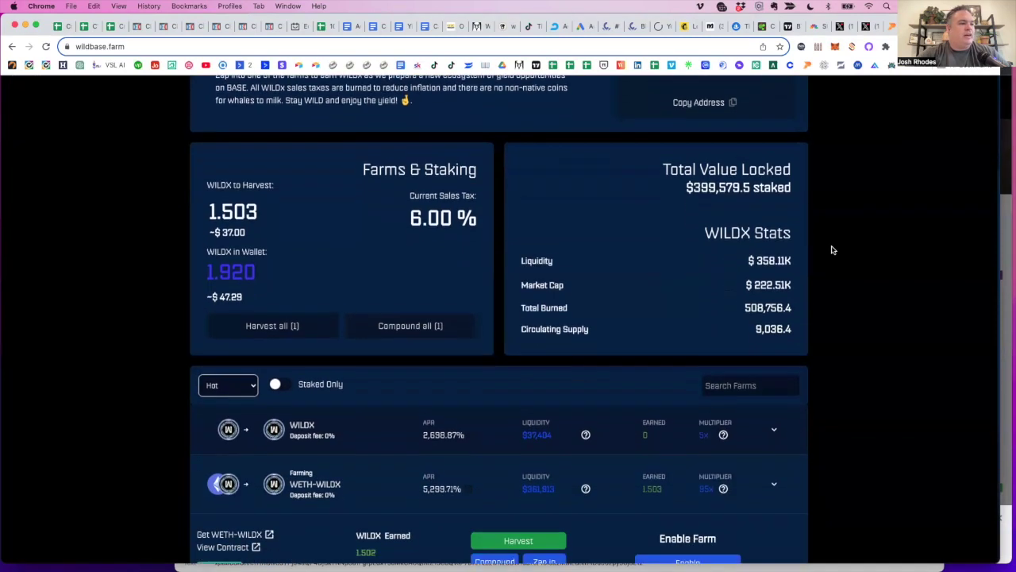
{"action": "scroll", "coordinate": [832, 250], "scroll_direction": "down", "scroll_amount": 1}
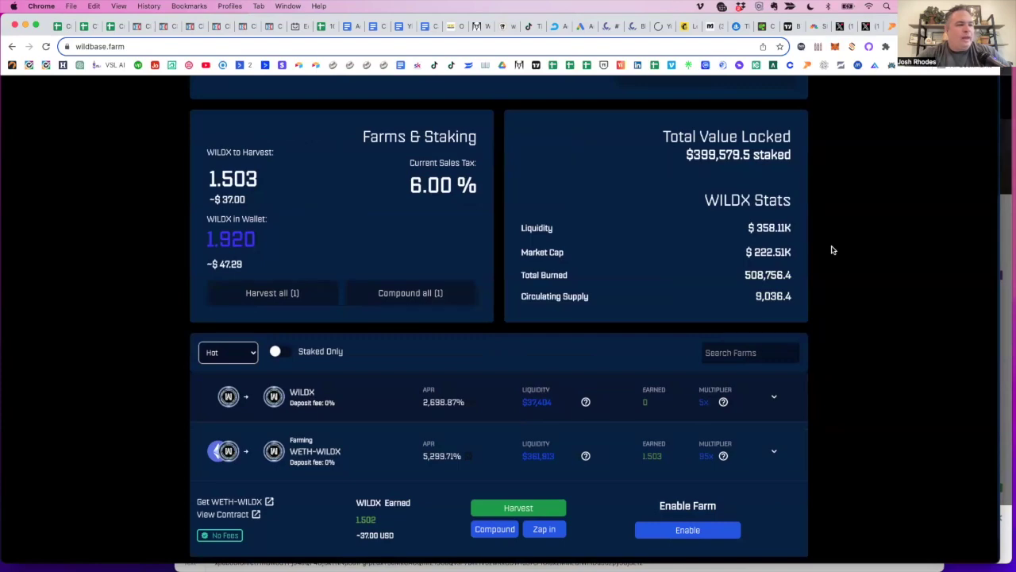
{"action": "scroll", "coordinate": [832, 250], "scroll_direction": "up", "scroll_amount": 6}
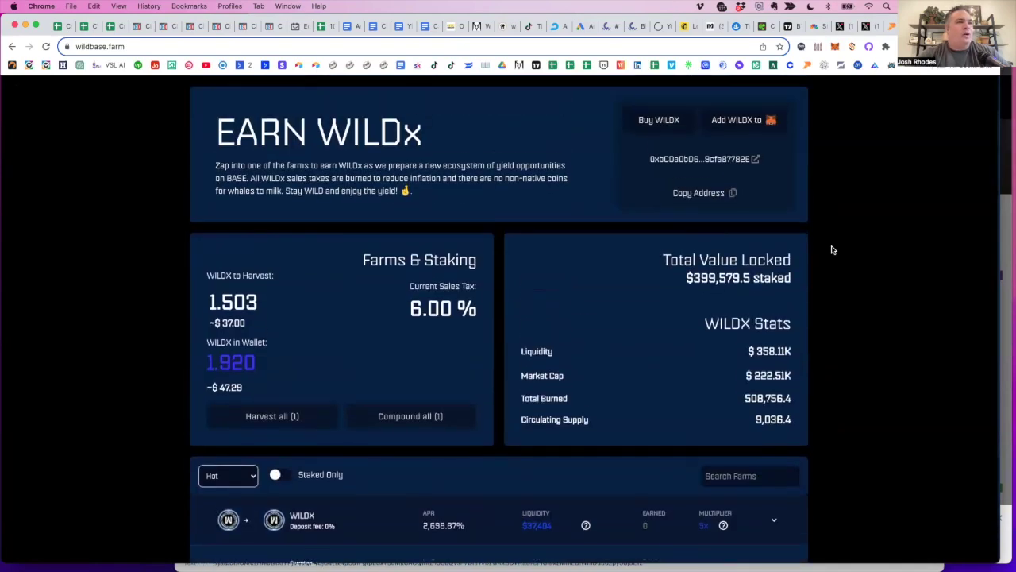
{"action": "scroll", "coordinate": [832, 250], "scroll_direction": "down", "scroll_amount": 1}
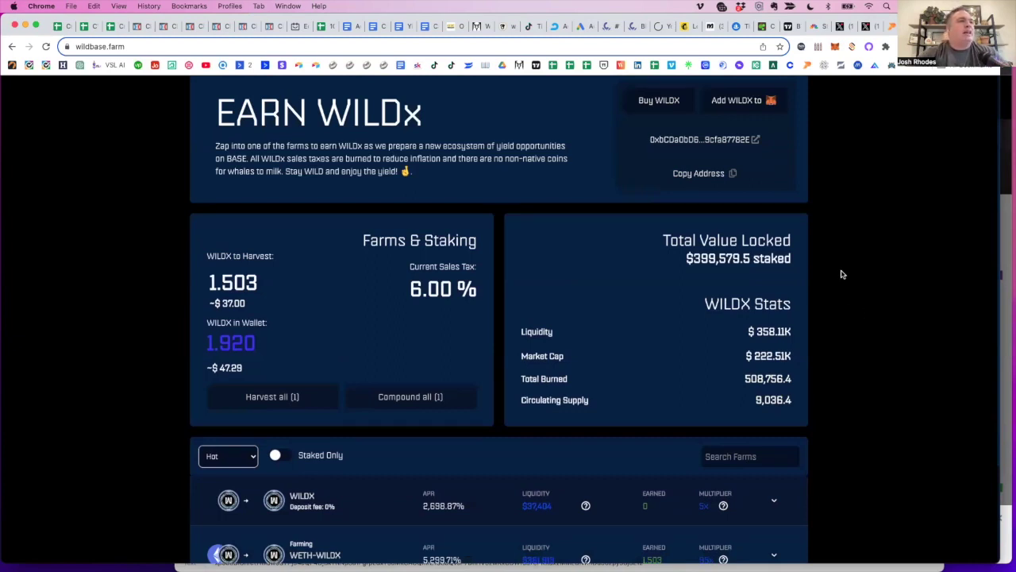
View the WILDx/WETH 4-hour price chart on DEX Screener and return to the wildbase.farm page.
{"action": "left_click", "coordinate": [480, 26]}
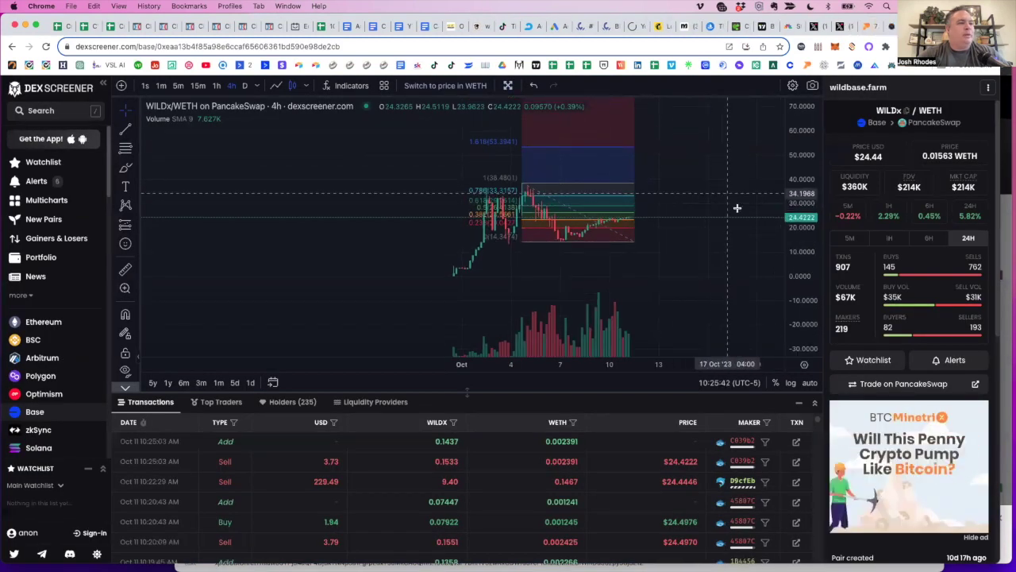
{"action": "left_click_drag", "start_coordinate": [714, 195], "coordinate": [616, 231]}
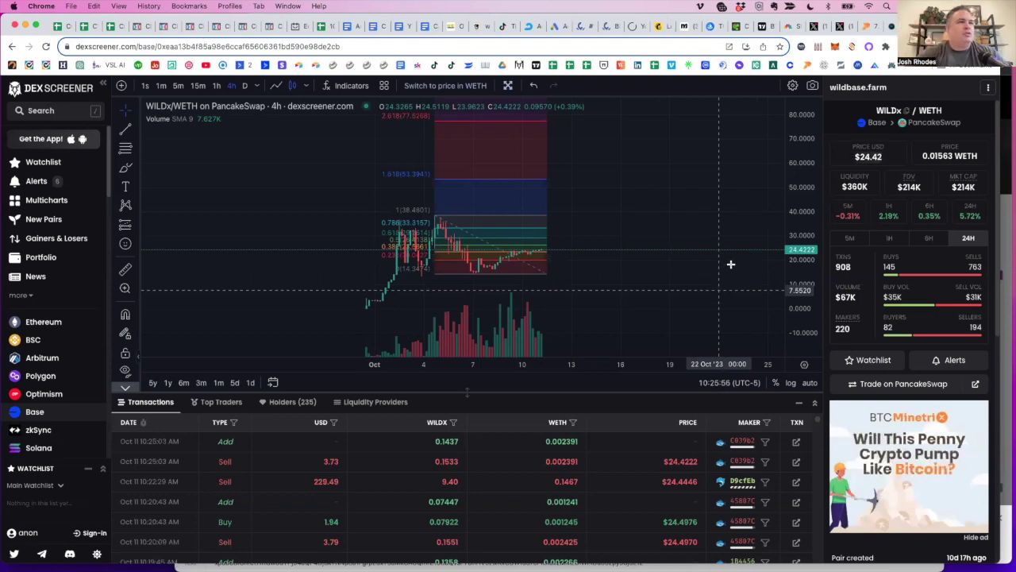
{"action": "left_click", "coordinate": [891, 26]}
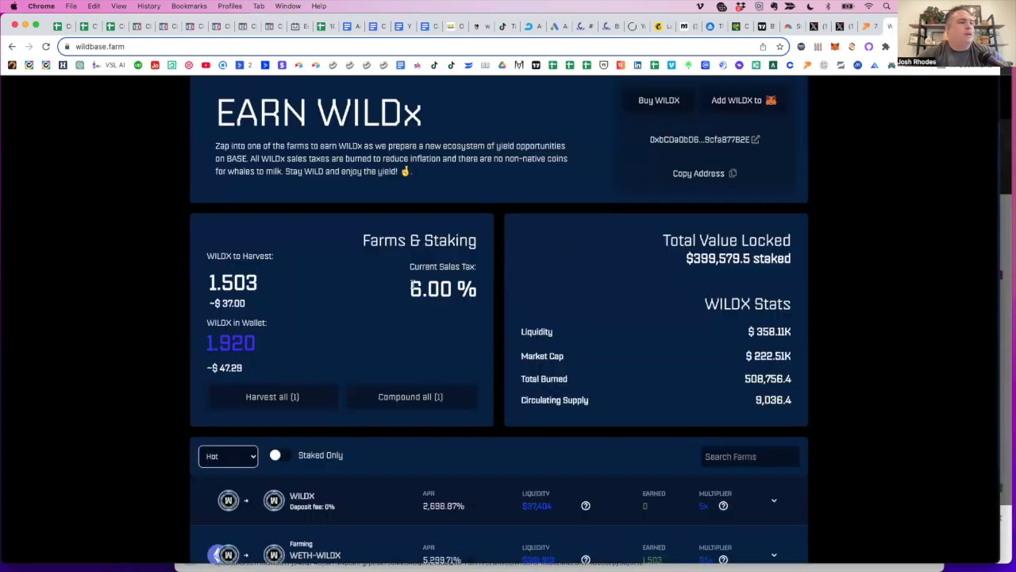
Highlight the Current Sales Tax figure and review the WILDX stats and the farm list.
{"action": "left_click_drag", "start_coordinate": [410, 287], "coordinate": [475, 289]}
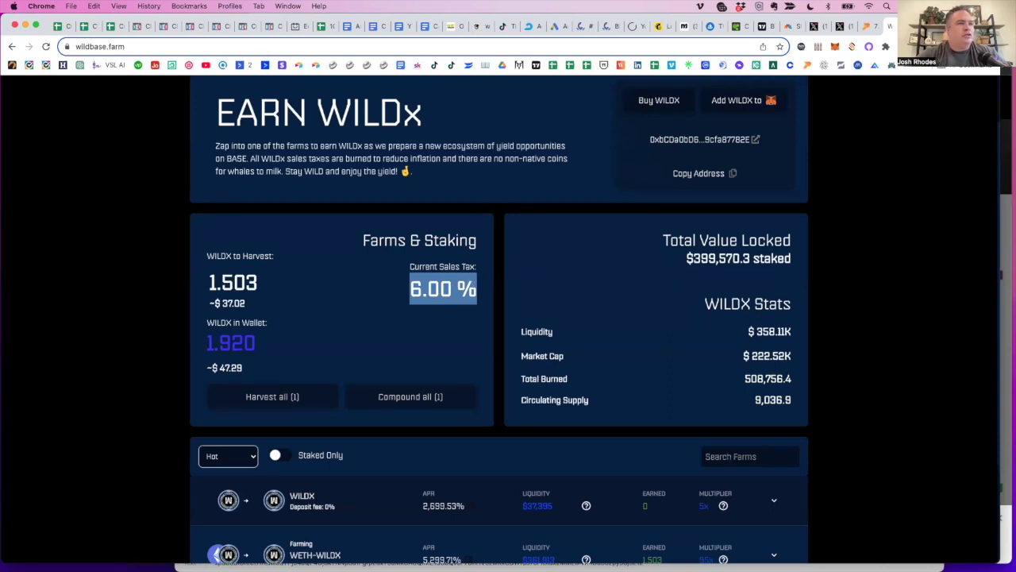
{"action": "key", "text": "ctrl+Tab"}
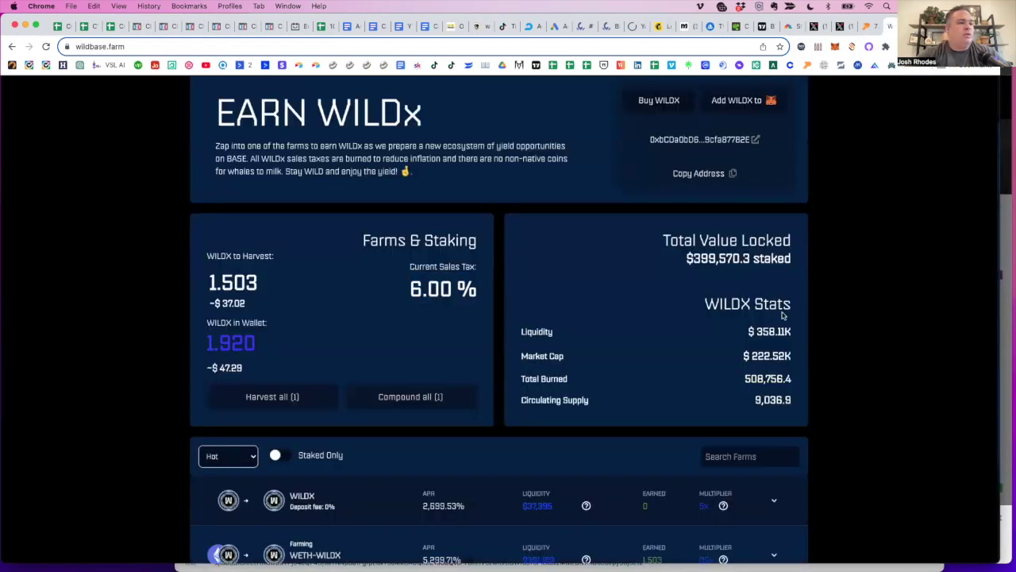
{"action": "scroll", "coordinate": [822, 331], "scroll_direction": "up", "scroll_amount": 1}
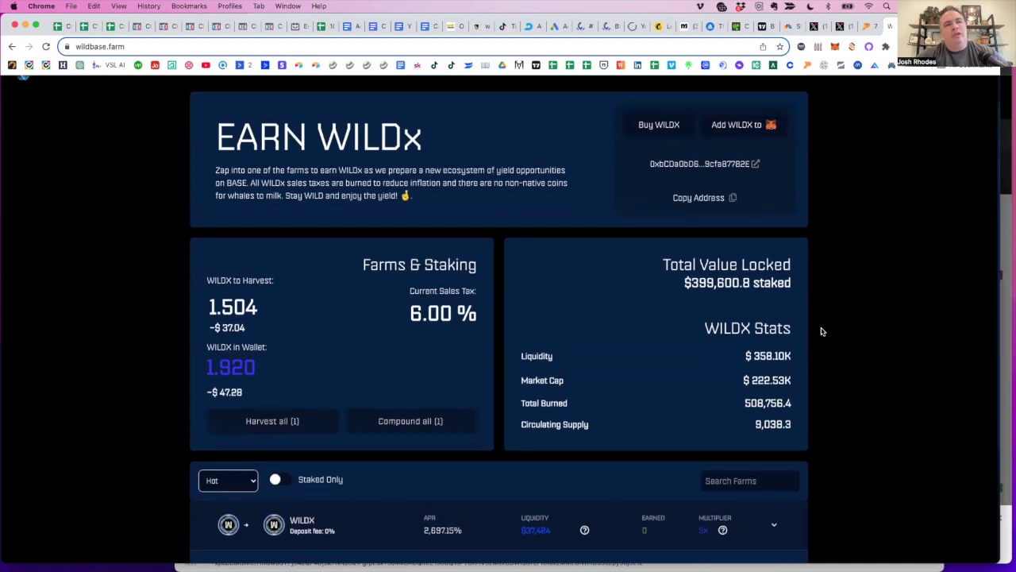
{"action": "scroll", "coordinate": [823, 332], "scroll_direction": "down", "scroll_amount": 1}
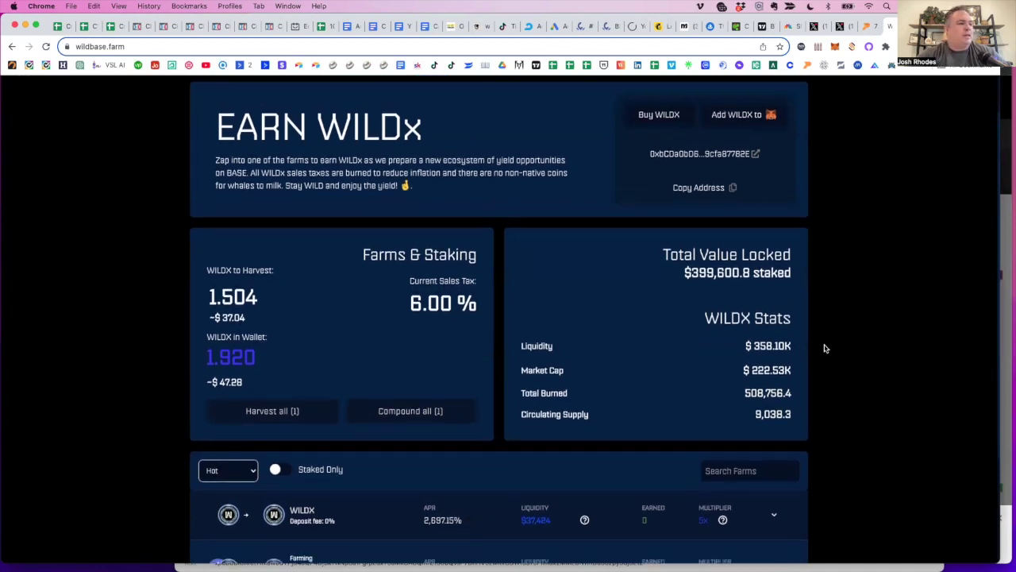
{"action": "scroll", "coordinate": [818, 349], "scroll_direction": "down", "scroll_amount": 3}
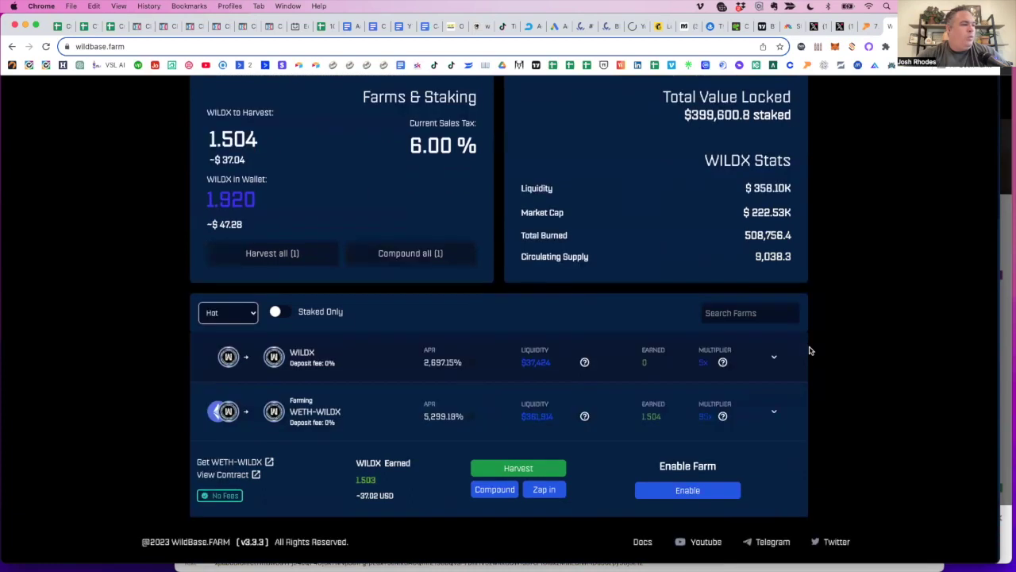
{"action": "scroll", "coordinate": [810, 351], "scroll_direction": "up", "scroll_amount": 1}
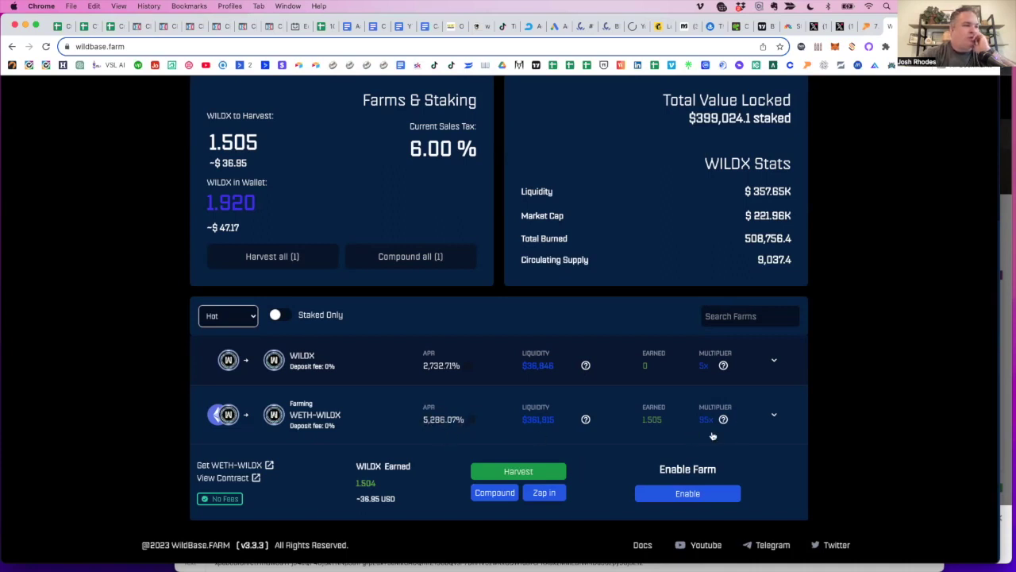
Check the WETH-WILDX farm's multiplier and earnings, and highlight the WILDX in Wallet label.
{"action": "mouse_move", "coordinate": [723, 422]}
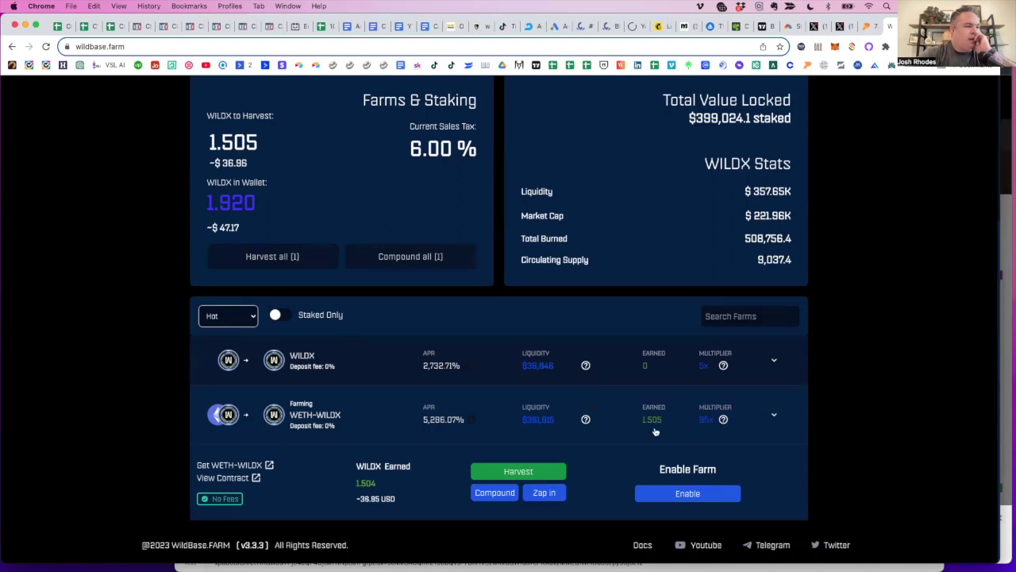
{"action": "scroll", "coordinate": [311, 425], "scroll_direction": "up", "scroll_amount": 1}
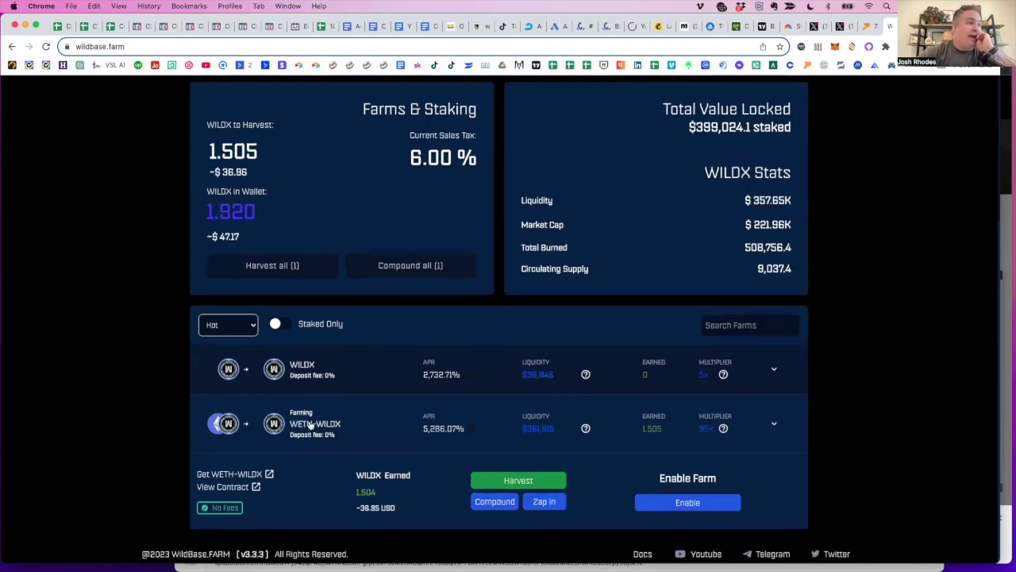
{"action": "scroll", "coordinate": [211, 245], "scroll_direction": "up", "scroll_amount": 2}
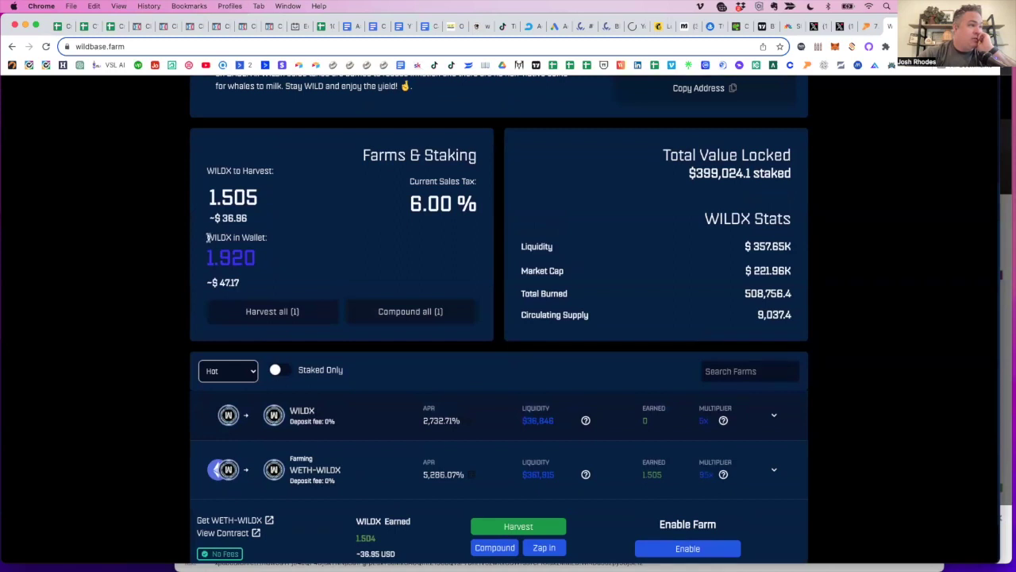
{"action": "double_click", "coordinate": [227, 236]}
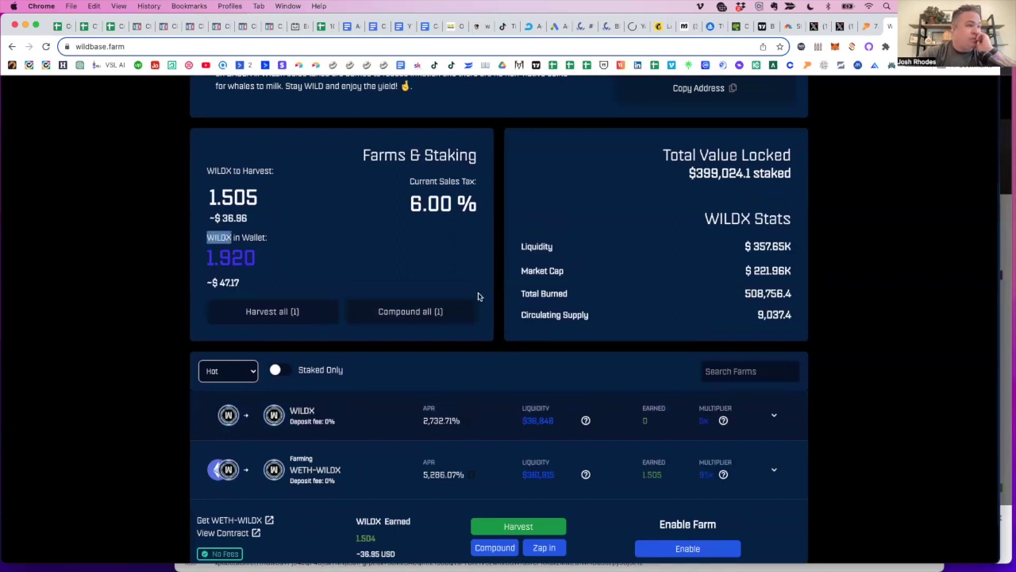
Highlight the WILDX token price in the page header and compare it with the WILDx/WETH chart on DEX Screener.
{"action": "scroll", "coordinate": [797, 279], "scroll_direction": "up", "scroll_amount": 5}
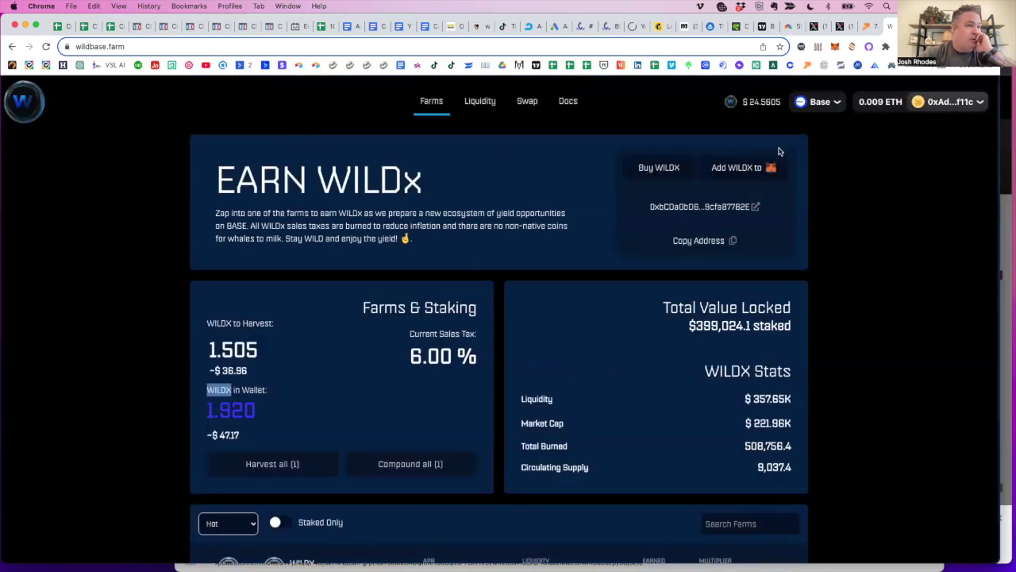
{"action": "double_click", "coordinate": [752, 101]}
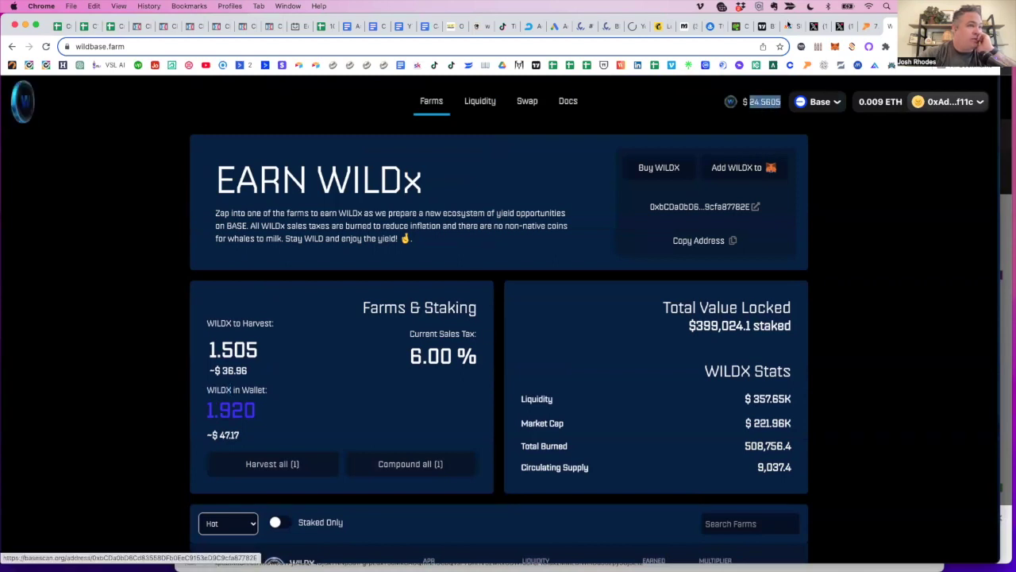
{"action": "left_click", "coordinate": [892, 27]}
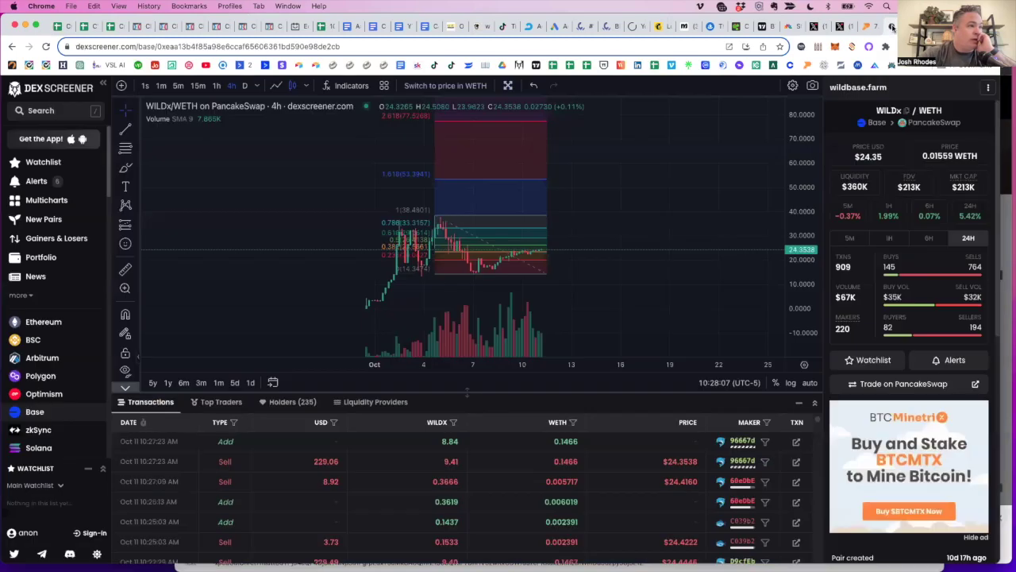
{"action": "left_click", "coordinate": [878, 27]}
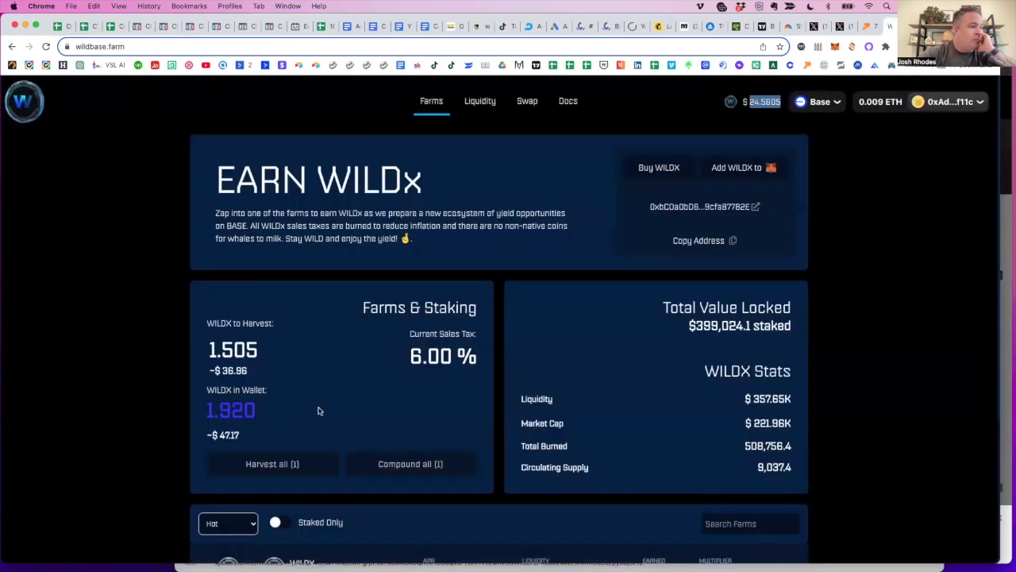
Highlight the dollar value of the WILDX in the wallet and review the WETH-WILDX farm's harvest options.
{"action": "scroll", "coordinate": [319, 410], "scroll_direction": "down", "scroll_amount": 2}
{"action": "scroll", "coordinate": [231, 356], "scroll_direction": "down", "scroll_amount": 1}
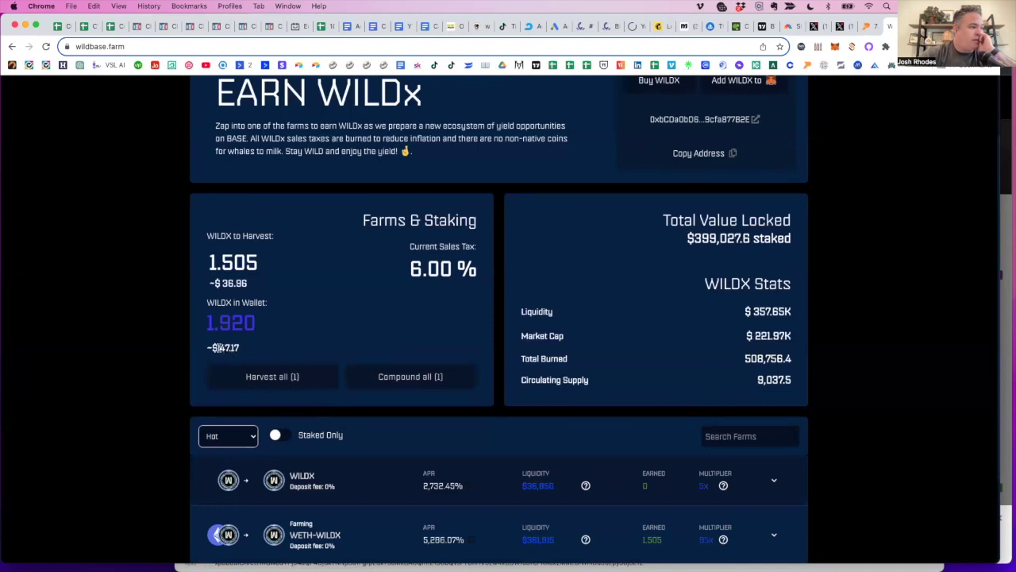
{"action": "double_click", "coordinate": [236, 347]}
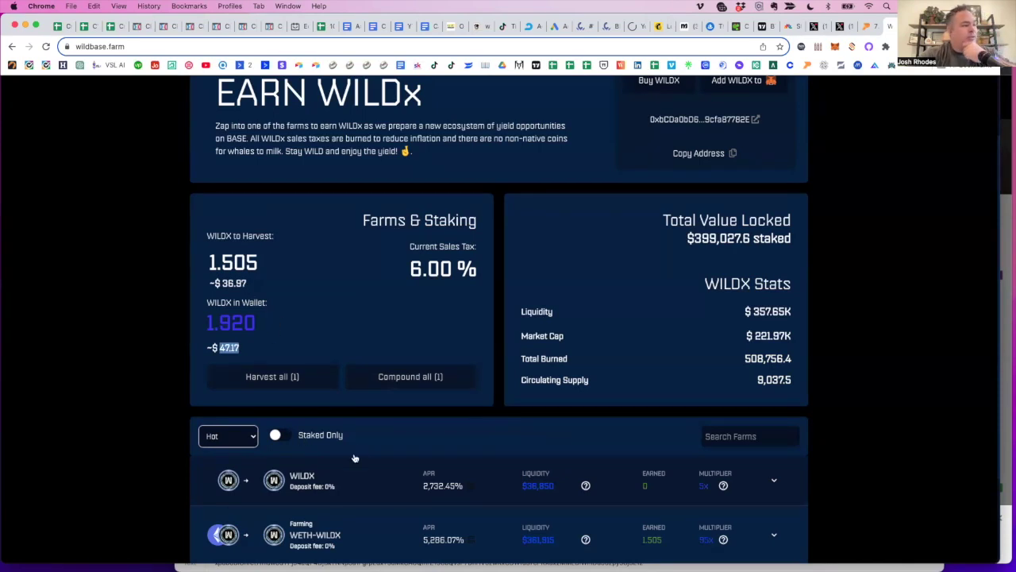
{"action": "scroll", "coordinate": [358, 451], "scroll_direction": "down", "scroll_amount": 3}
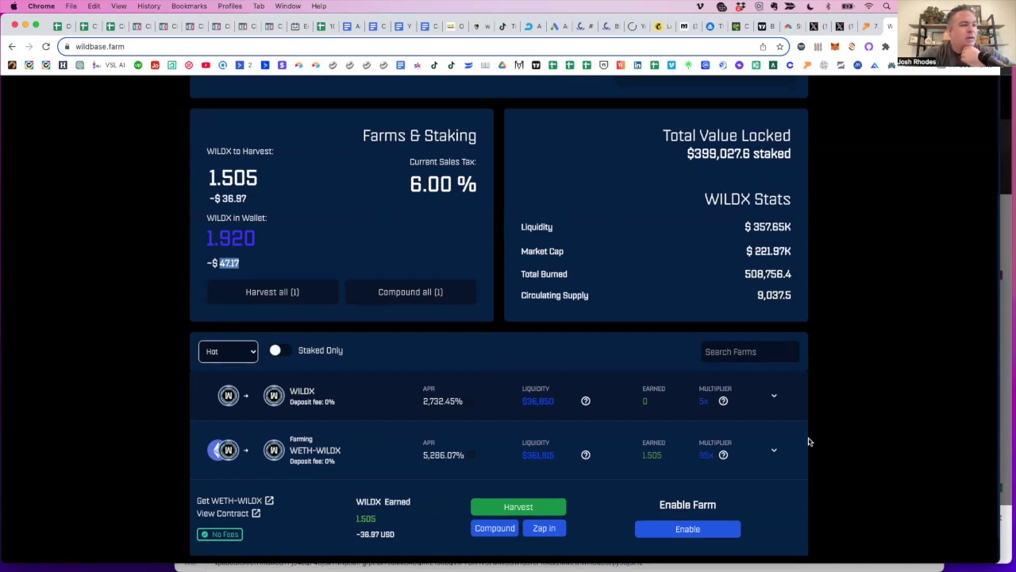
Review the Farms & Staking balances, the WILDX Stats and the WILDX and WETH-WILDX farm rows.
{"action": "scroll", "coordinate": [810, 442], "scroll_direction": "down", "scroll_amount": 1}
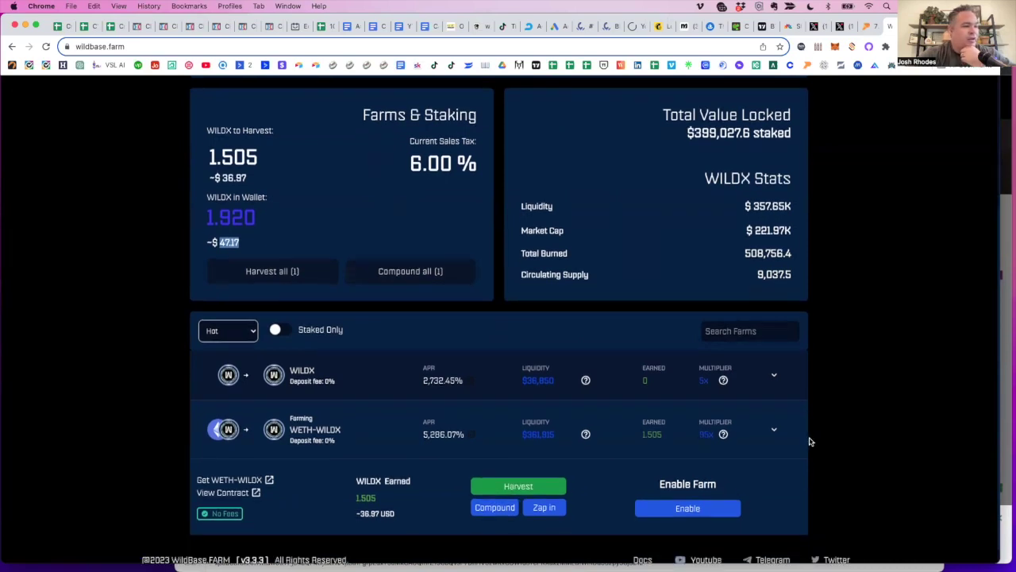
{"action": "scroll", "coordinate": [810, 441], "scroll_direction": "up", "scroll_amount": 1}
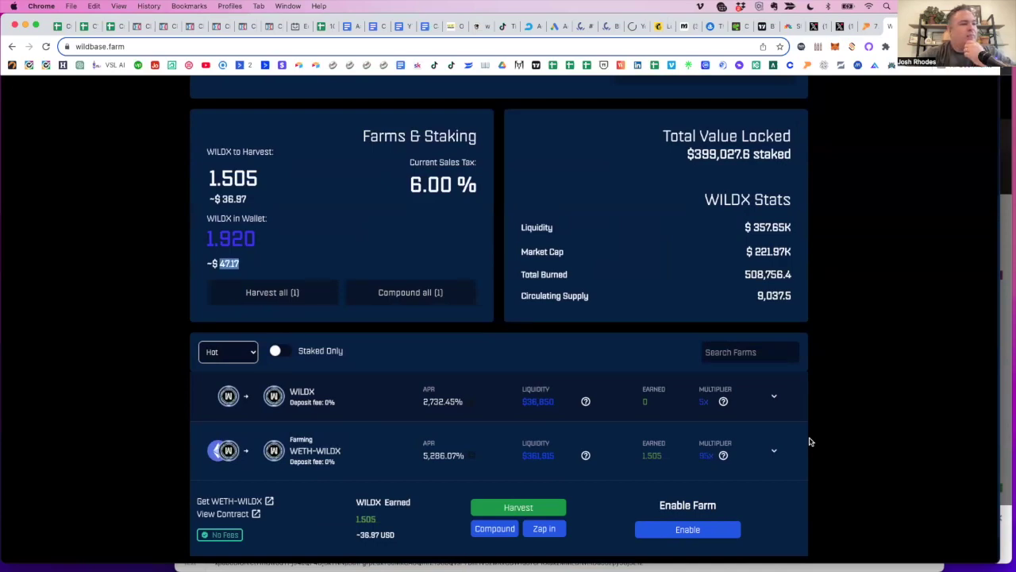
{"action": "scroll", "coordinate": [810, 441], "scroll_direction": "up", "scroll_amount": 5}
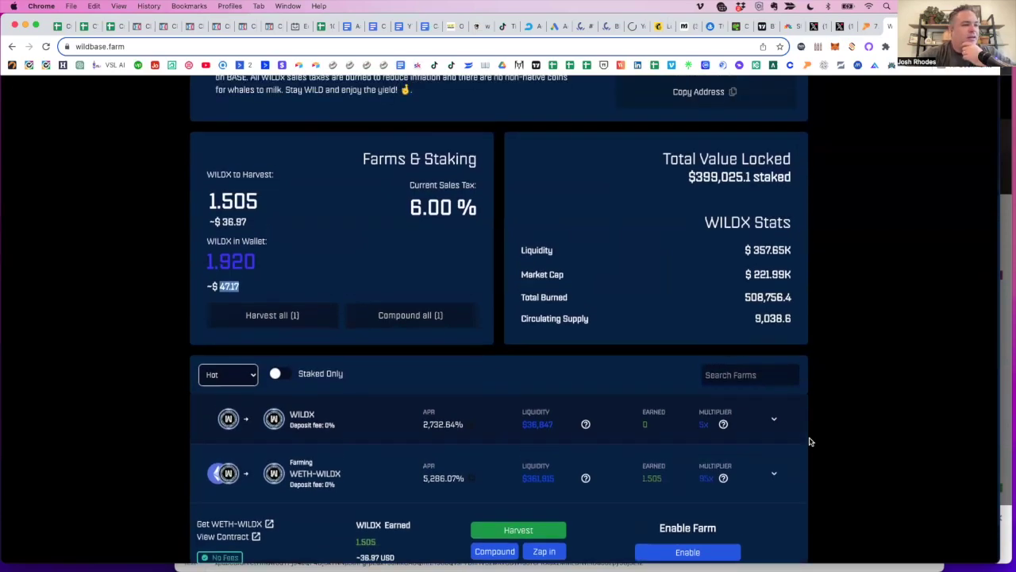
{"action": "scroll", "coordinate": [810, 442], "scroll_direction": "down", "scroll_amount": 2}
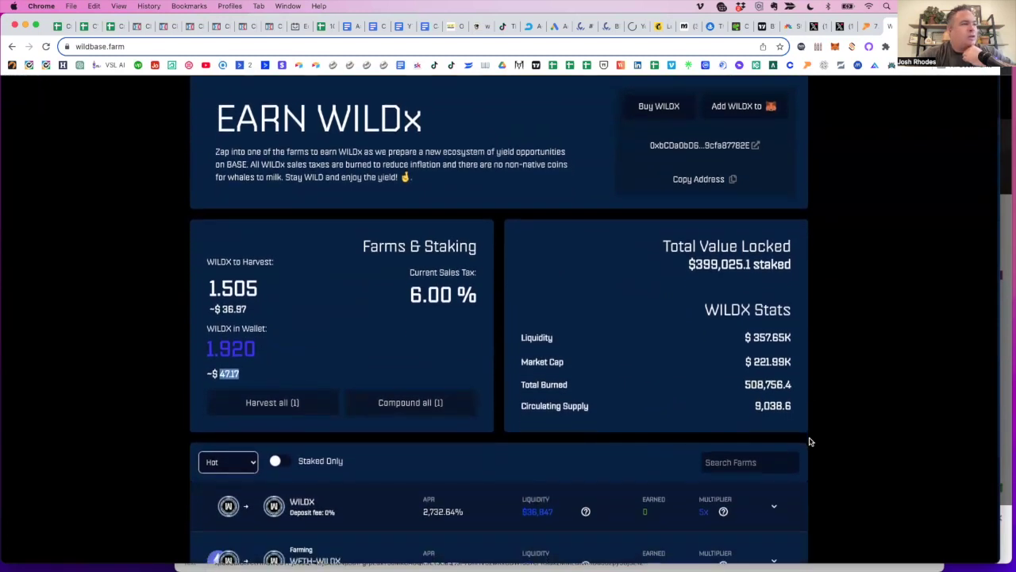
{"action": "scroll", "coordinate": [810, 441], "scroll_direction": "down", "scroll_amount": 1}
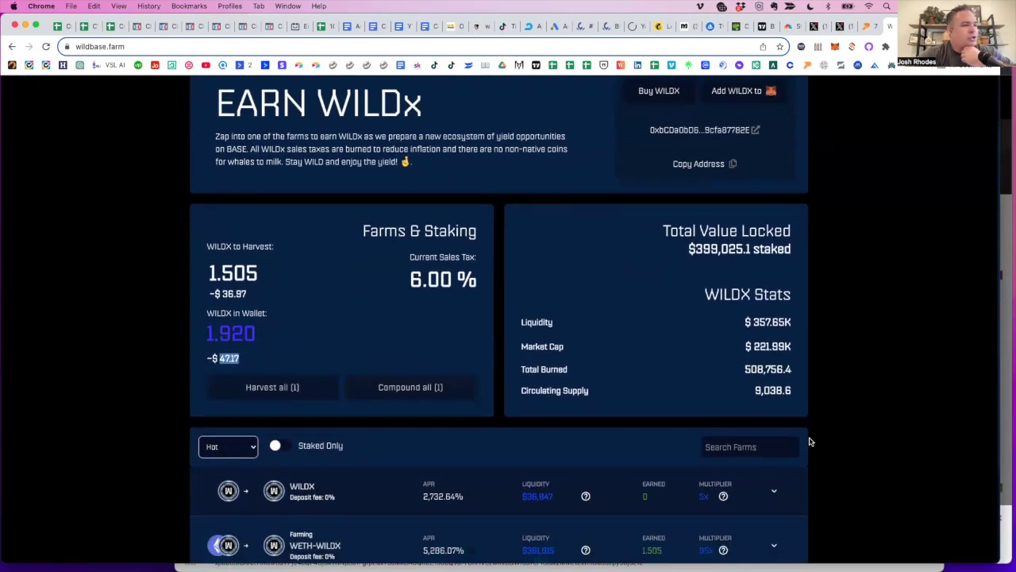
{"action": "scroll", "coordinate": [810, 442], "scroll_direction": "down", "scroll_amount": 3}
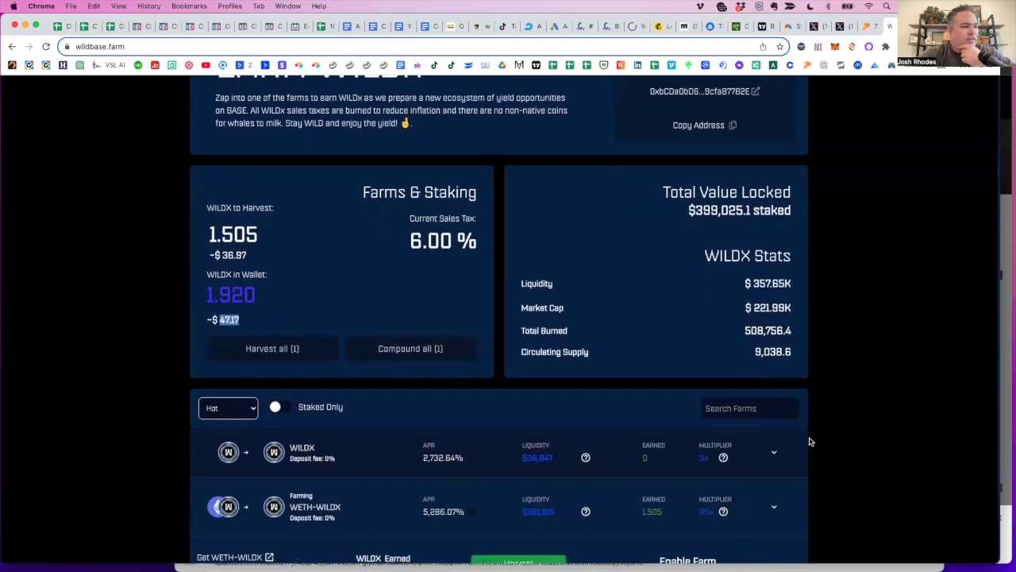
{"action": "scroll", "coordinate": [810, 442], "scroll_direction": "down", "scroll_amount": 3}
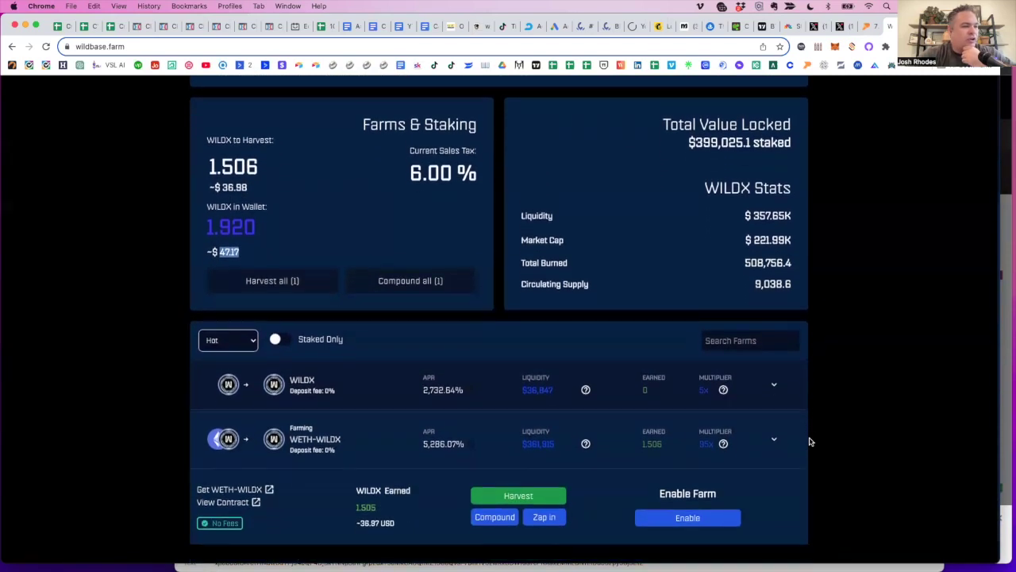
{"action": "scroll", "coordinate": [810, 442], "scroll_direction": "up", "scroll_amount": 1}
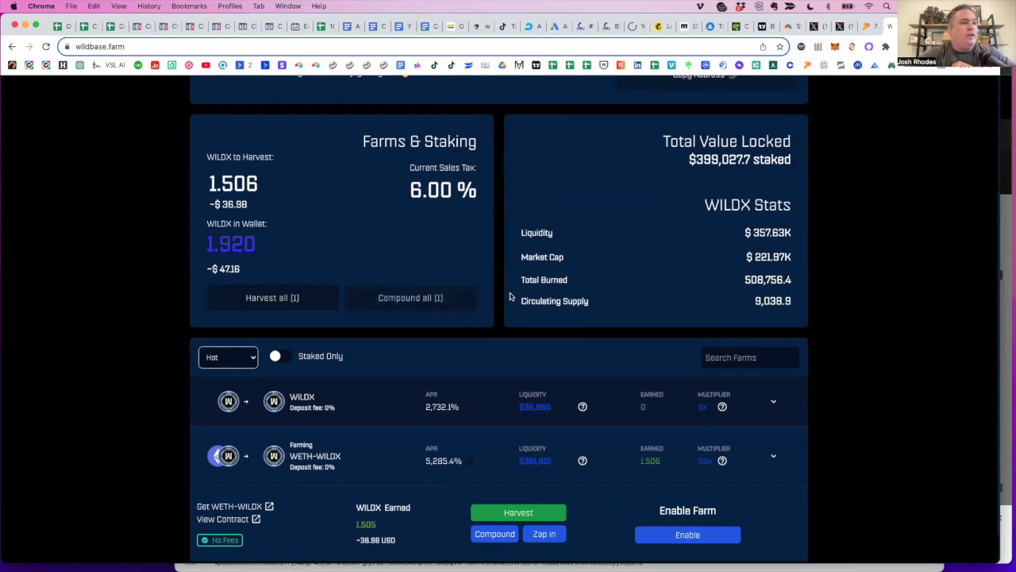
{"action": "scroll", "coordinate": [477, 297], "scroll_direction": "up", "scroll_amount": 2}
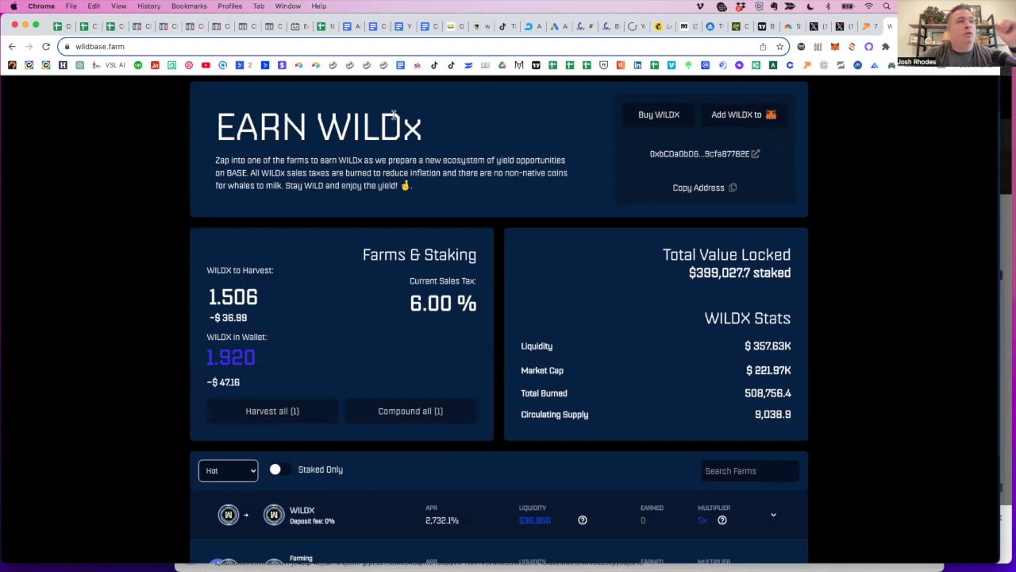
Check the BTCUSD chart on TradingView, and return to the WildBase farm page to review its farm list.
{"action": "left_click", "coordinate": [765, 27]}
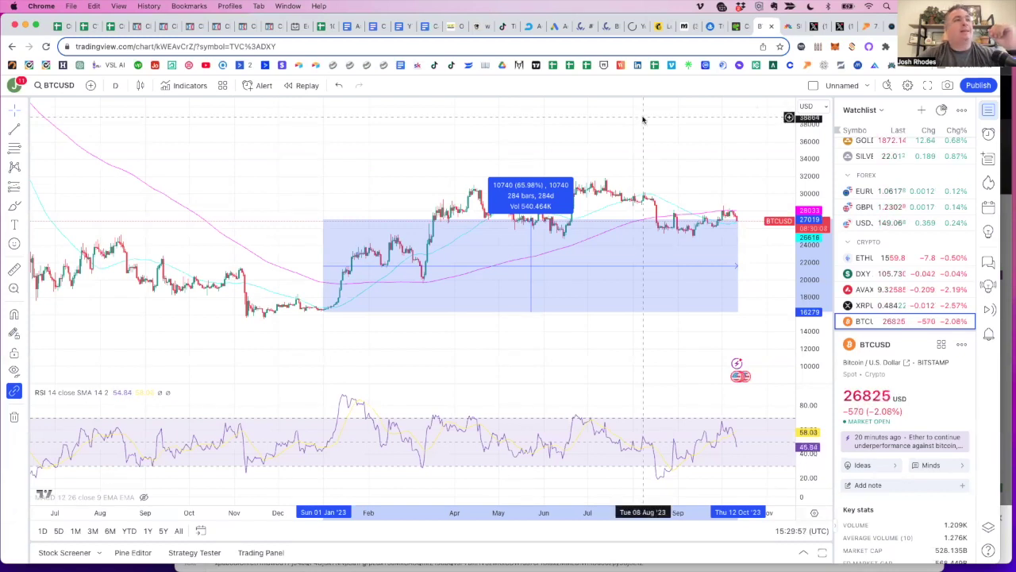
{"action": "left_click", "coordinate": [890, 26]}
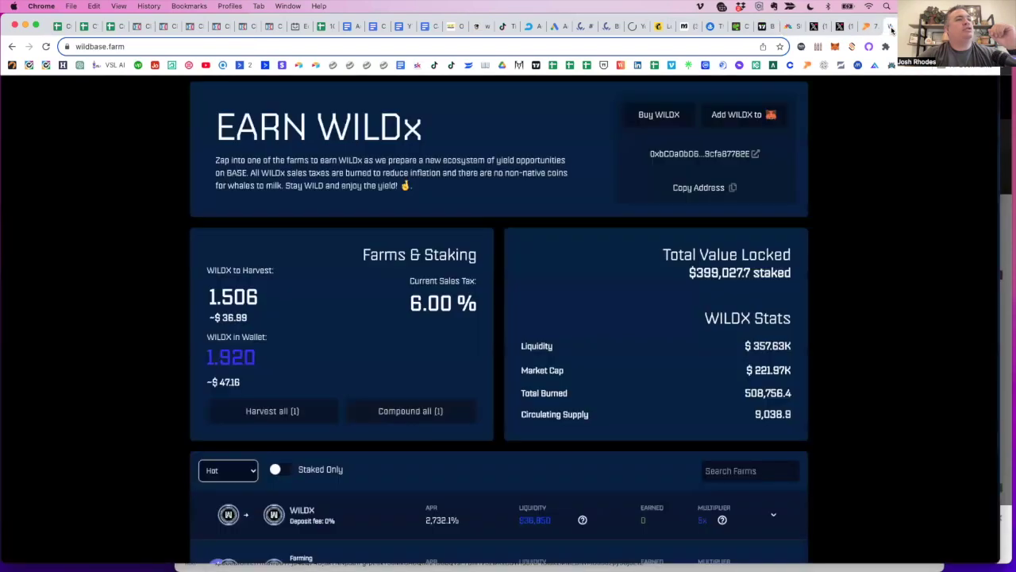
{"action": "scroll", "coordinate": [484, 374], "scroll_direction": "down", "scroll_amount": 1}
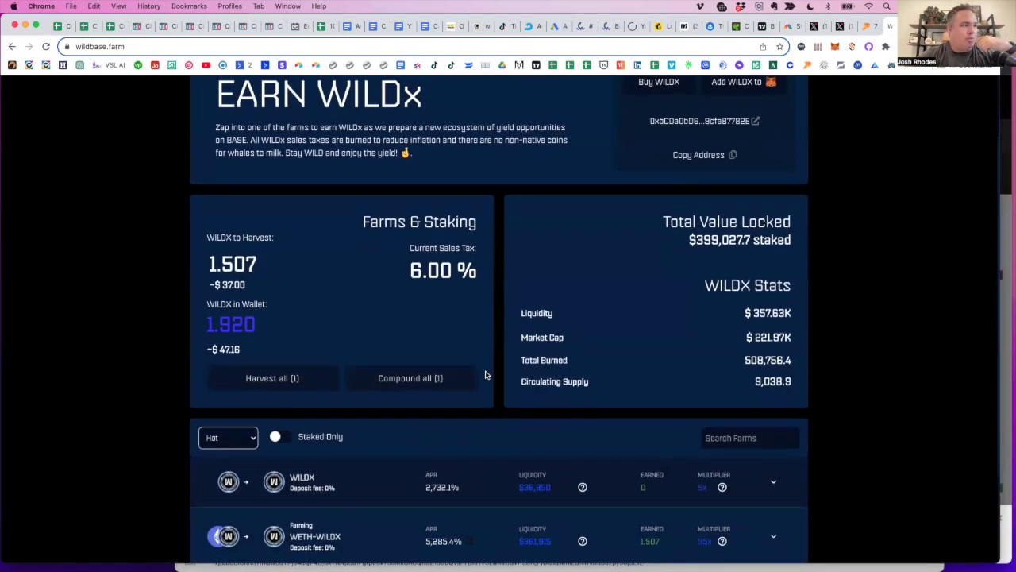
{"action": "scroll", "coordinate": [487, 375], "scroll_direction": "down", "scroll_amount": 3}
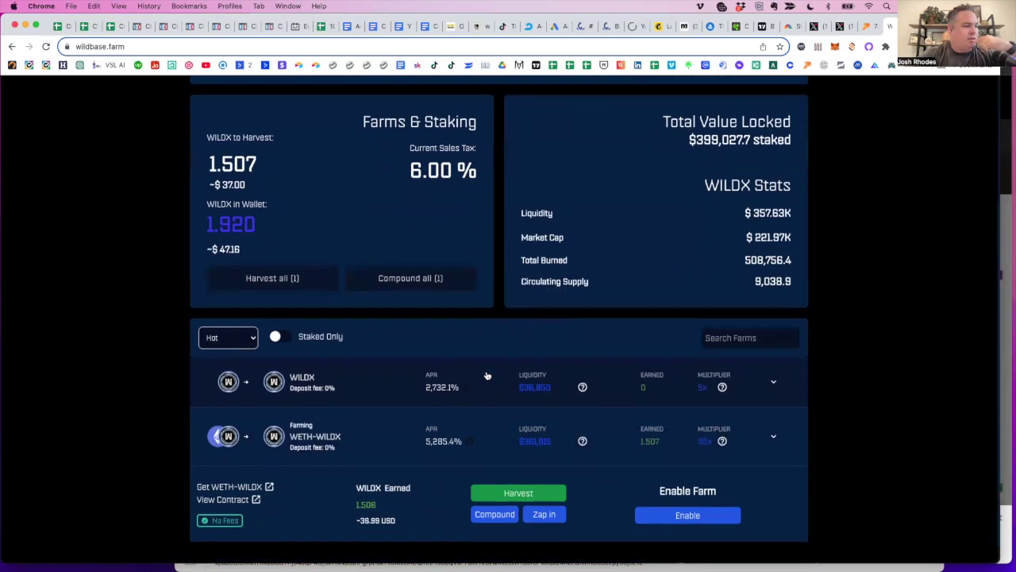
{"action": "scroll", "coordinate": [487, 375], "scroll_direction": "up", "scroll_amount": 5}
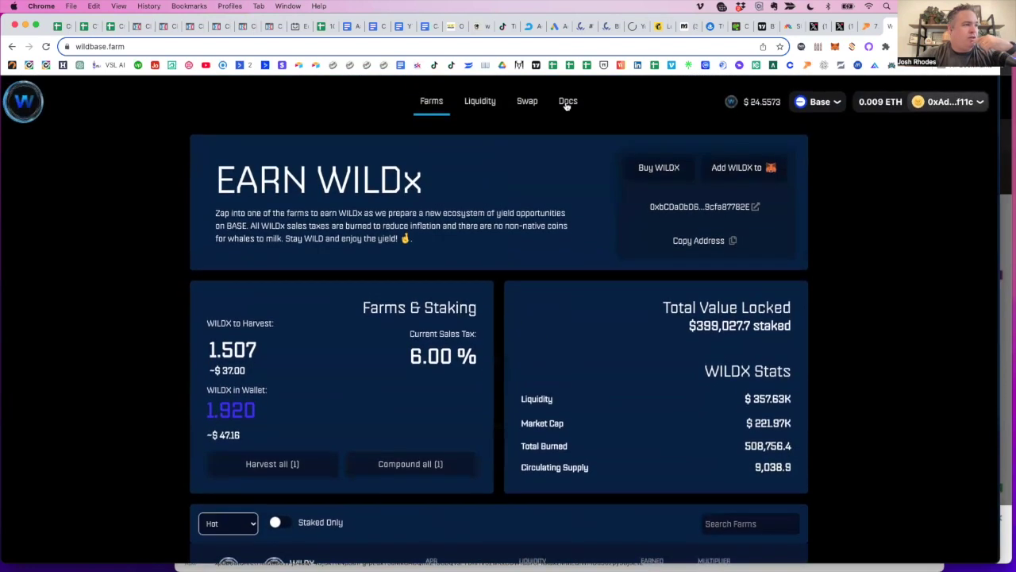
Open the WILDx Tokenomics page of the project documentation and search it for "lock".
{"action": "left_click", "coordinate": [567, 103]}
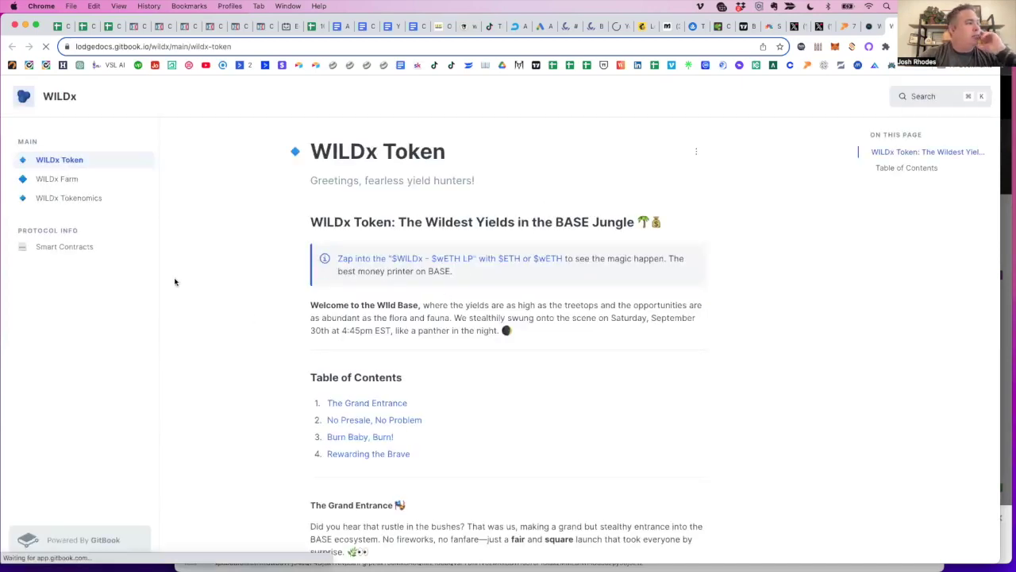
{"action": "left_click", "coordinate": [88, 200]}
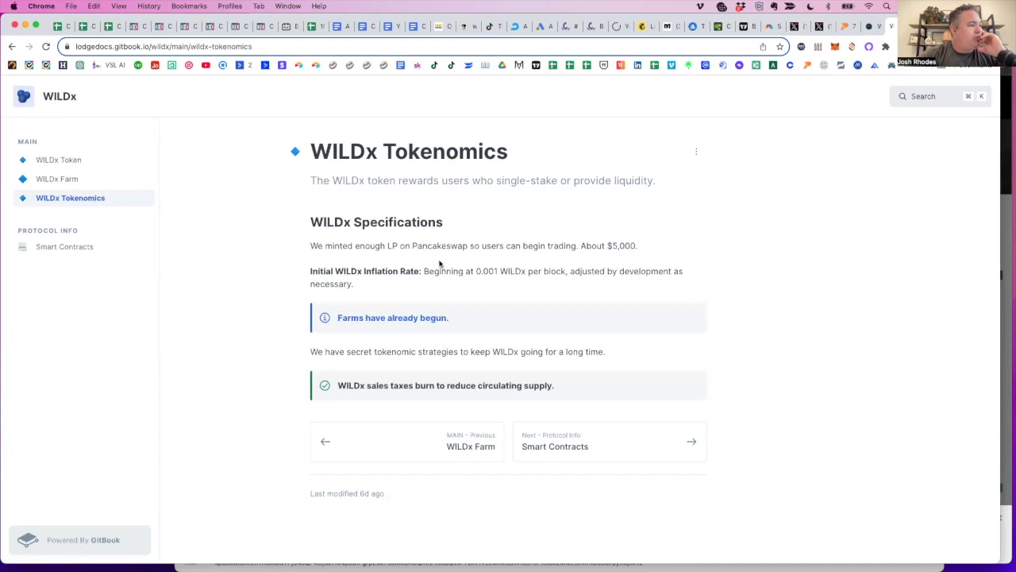
{"action": "key", "text": "super+c"}
{"action": "key", "text": "super+f"}
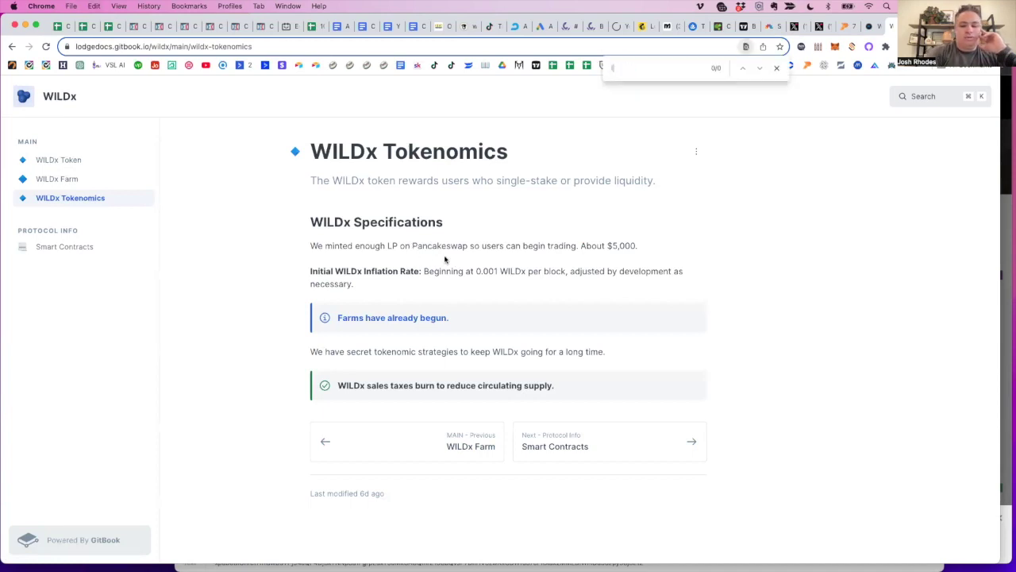
{"action": "type", "text": "lock"}
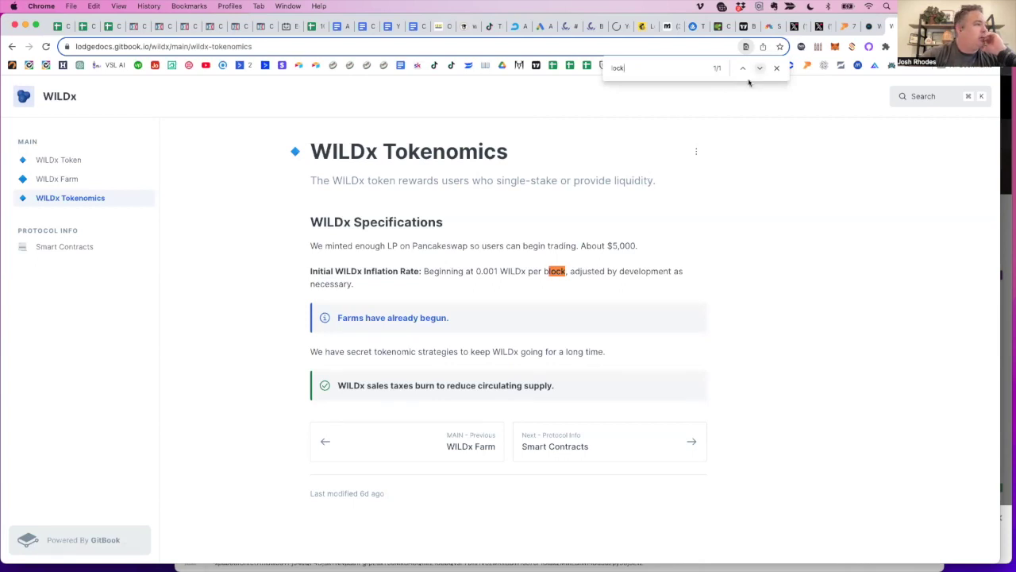
Read the WILDx Farm documentation down to its farm allocations, and check the Smart Contracts page.
{"action": "left_click", "coordinate": [66, 181]}
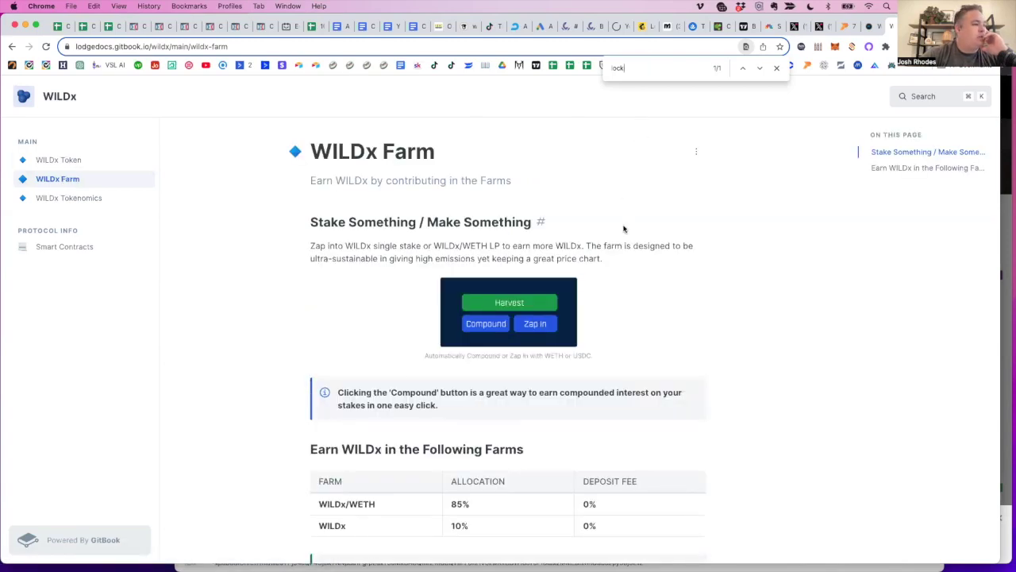
{"action": "scroll", "coordinate": [625, 227], "scroll_direction": "down", "scroll_amount": 3}
{"action": "scroll", "coordinate": [625, 228], "scroll_direction": "down", "scroll_amount": 2}
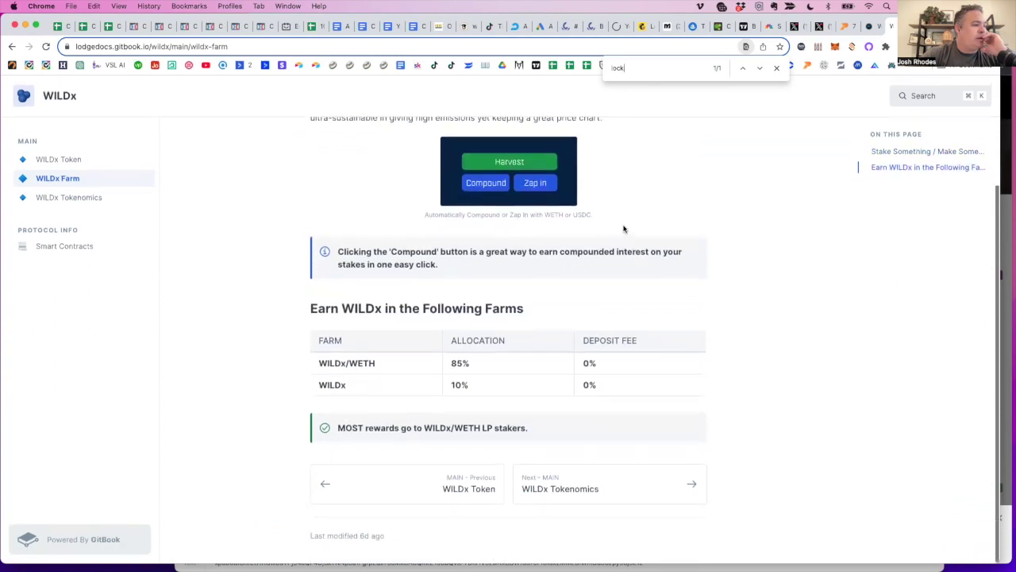
{"action": "left_click", "coordinate": [54, 249]}
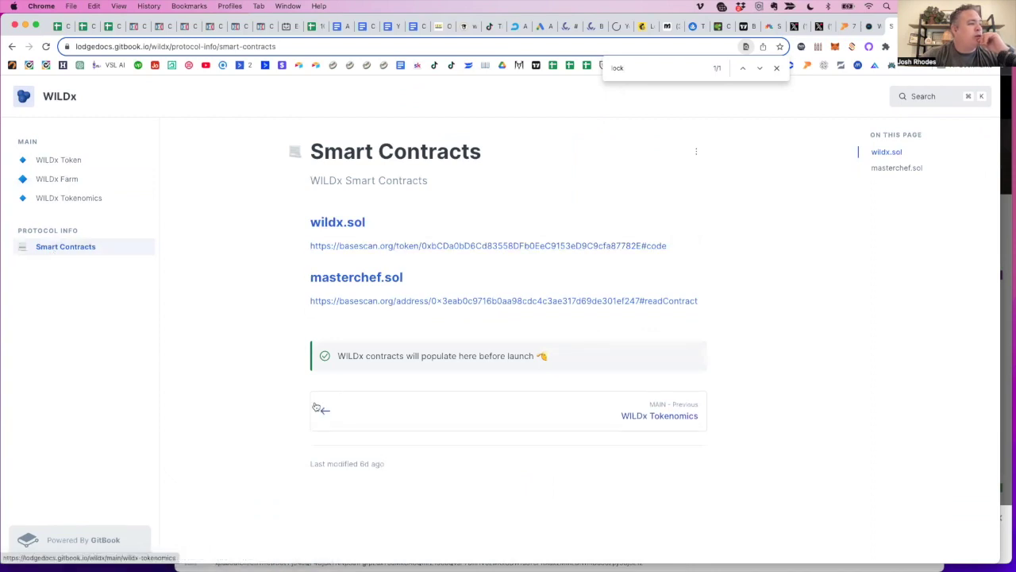
{"action": "left_click", "coordinate": [324, 411]}
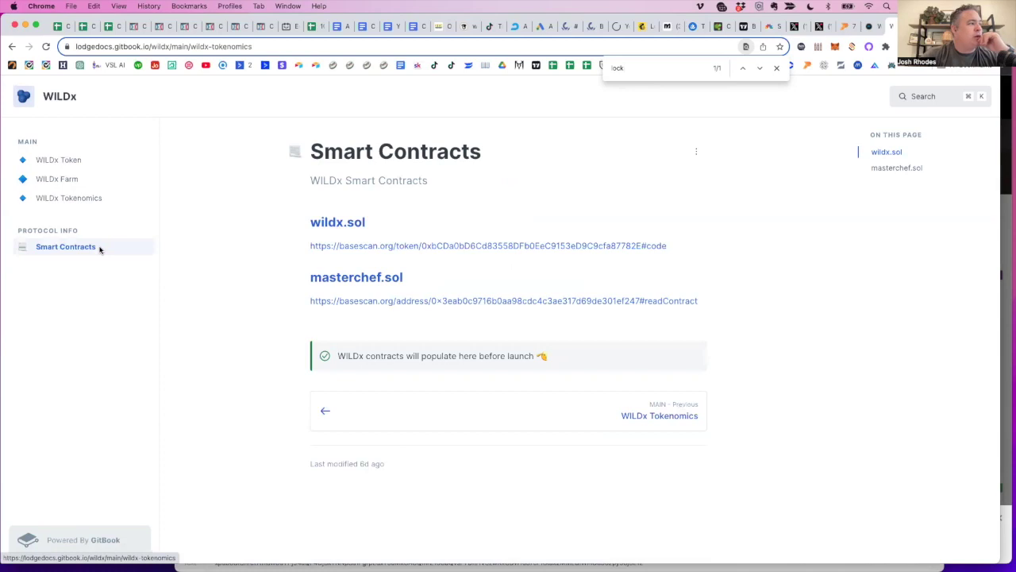
Read the WILDx Token documentation page through its launch notes and highlight the paragraph under "Burn Baby, Burn!".
{"action": "left_click", "coordinate": [79, 163]}
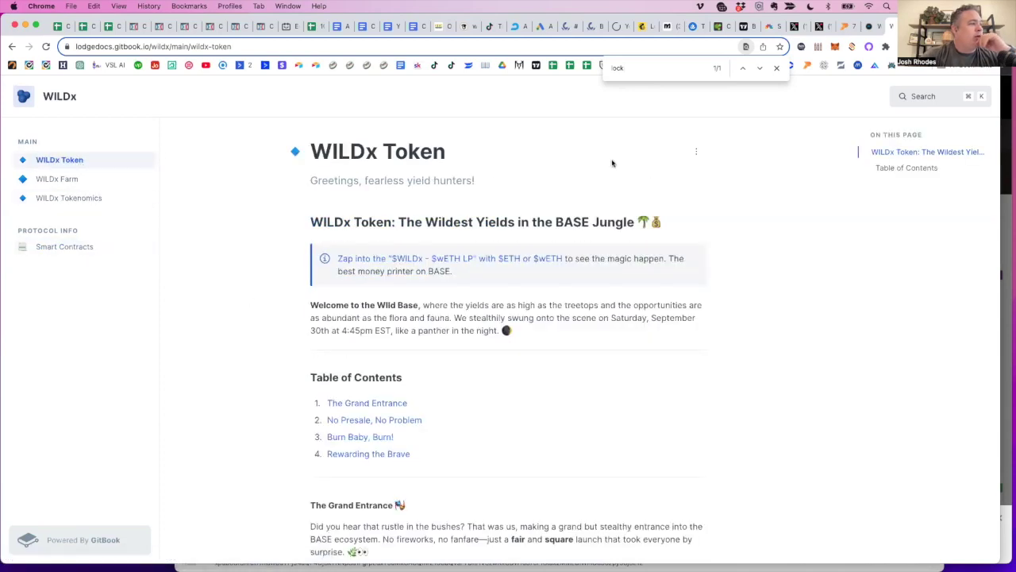
{"action": "left_click", "coordinate": [640, 69]}
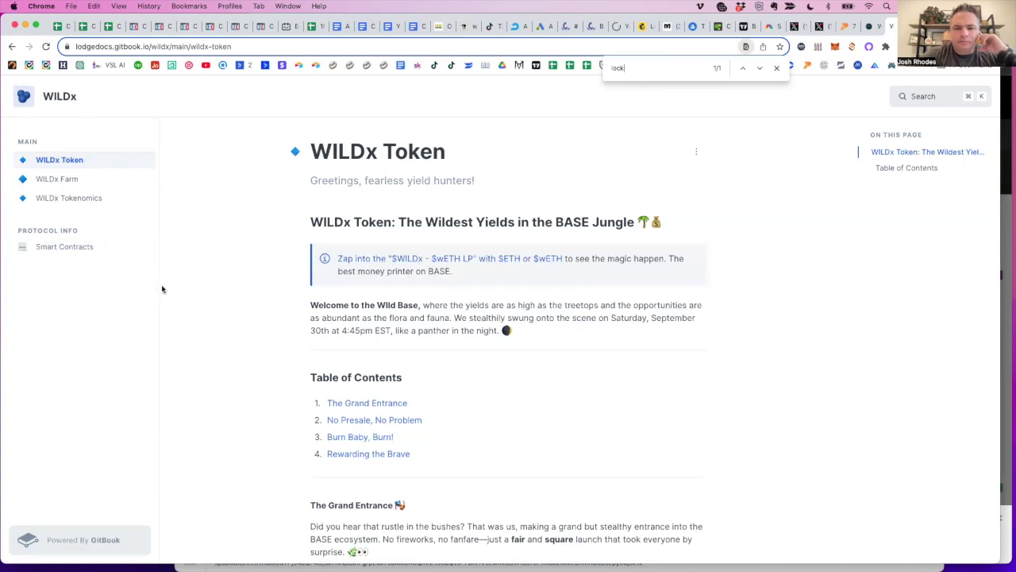
{"action": "scroll", "coordinate": [338, 371], "scroll_direction": "down", "scroll_amount": 2}
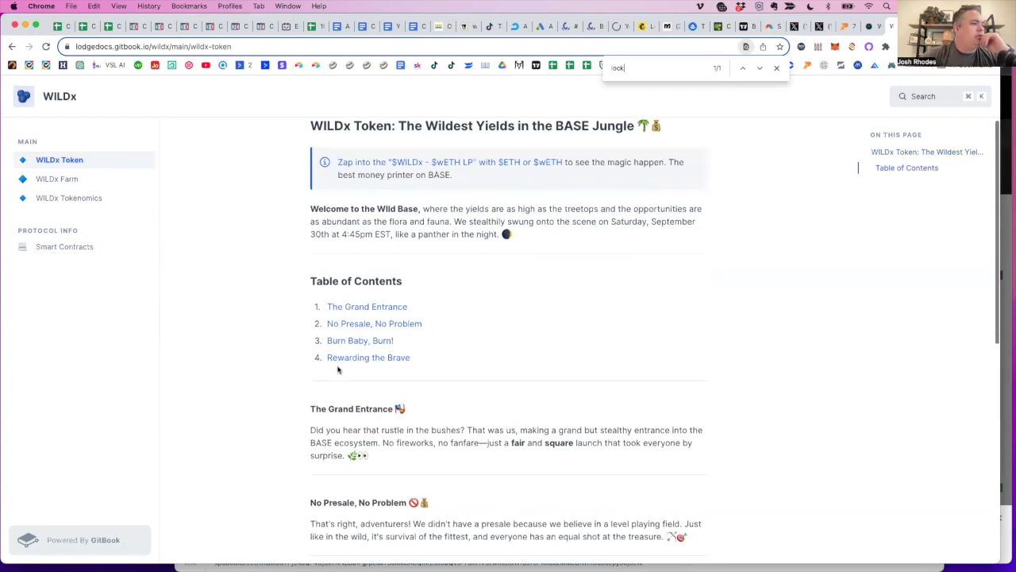
{"action": "scroll", "coordinate": [338, 370], "scroll_direction": "down", "scroll_amount": 5}
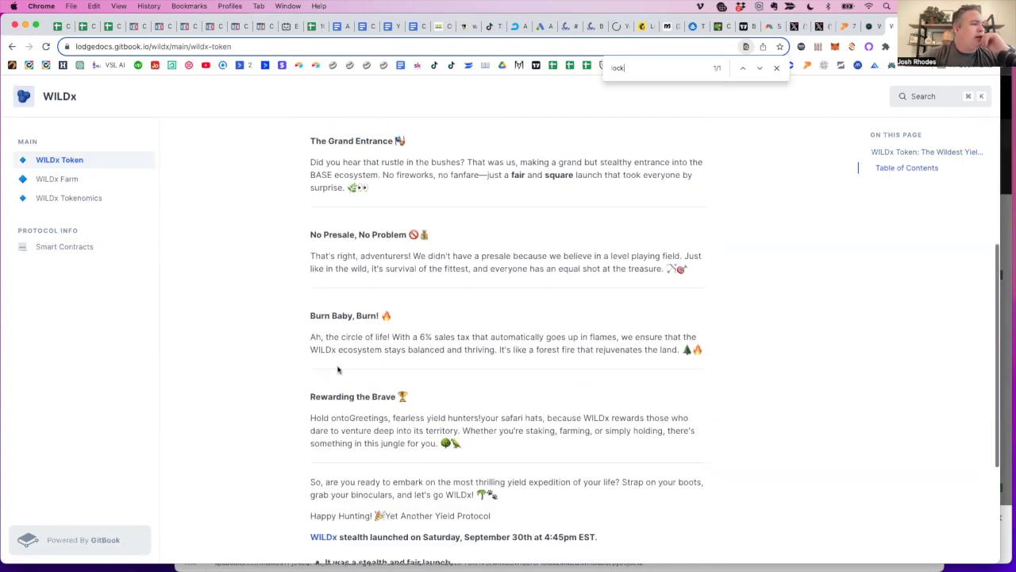
{"action": "scroll", "coordinate": [337, 370], "scroll_direction": "down", "scroll_amount": 3}
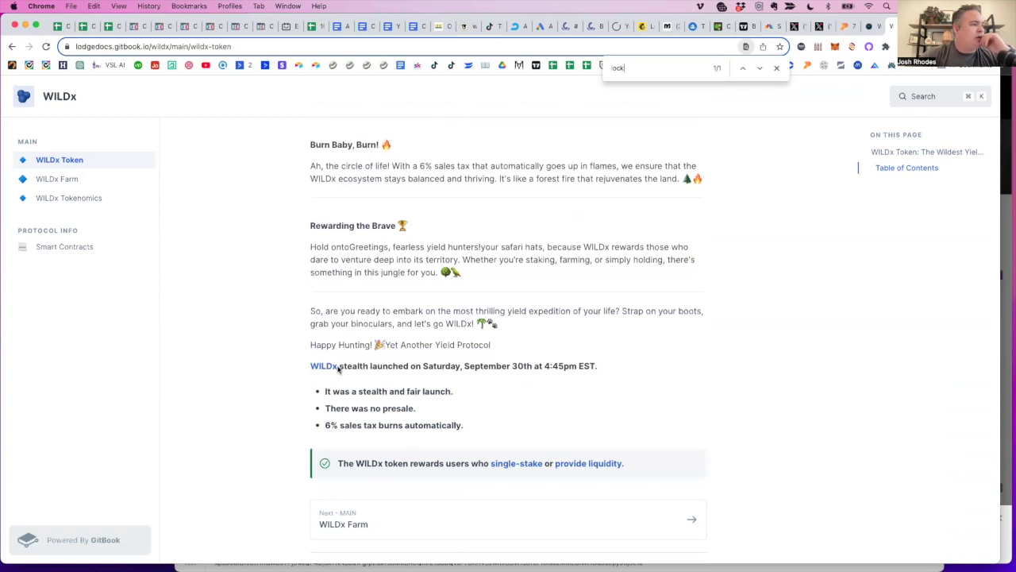
{"action": "scroll", "coordinate": [338, 369], "scroll_direction": "up", "scroll_amount": 3}
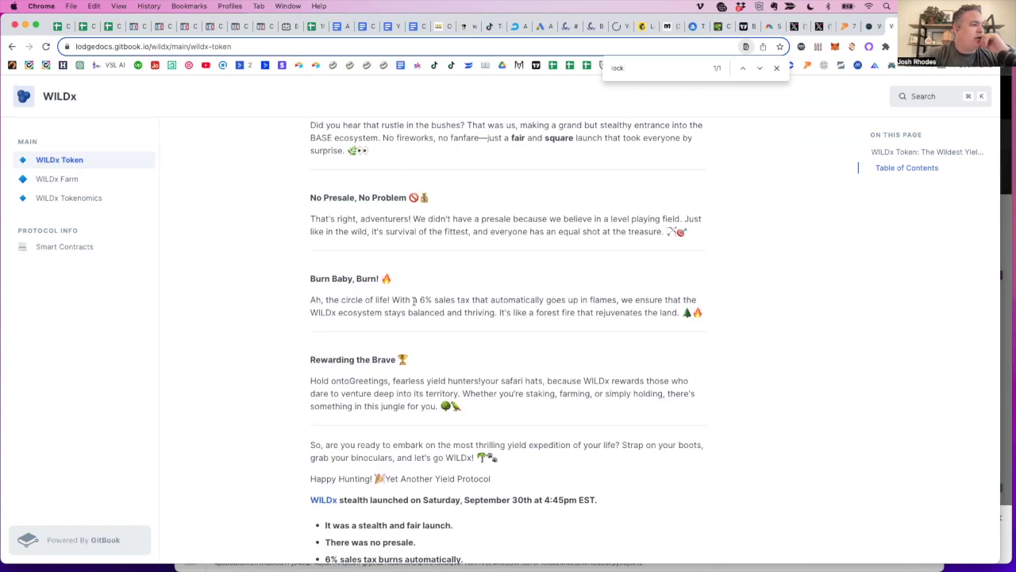
{"action": "triple_click", "coordinate": [469, 304]}
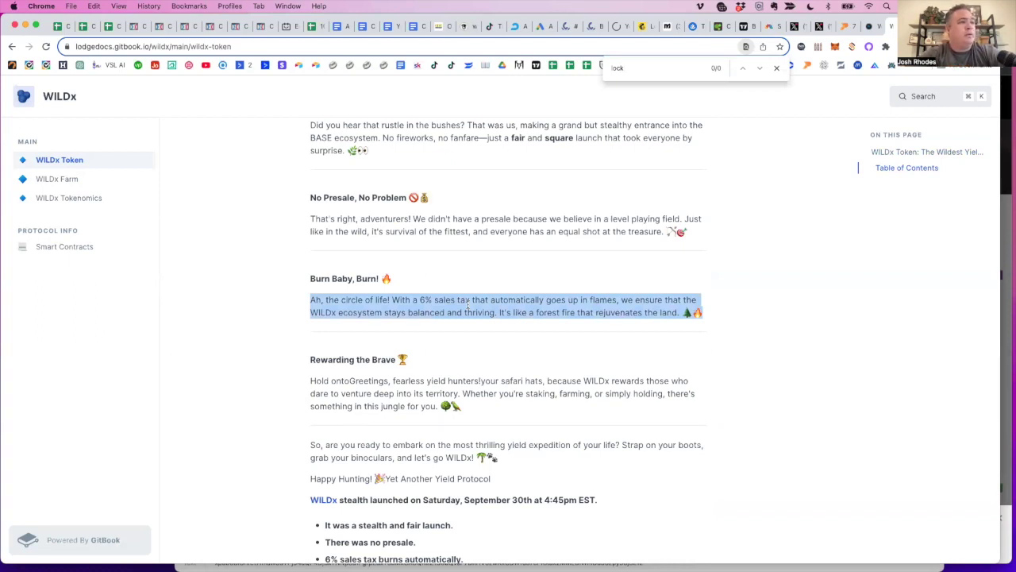
Return to the WildBase farm page, highlight the WILDX token price in the header and review the WETH-WILDX farm.
{"action": "left_click", "coordinate": [871, 28]}
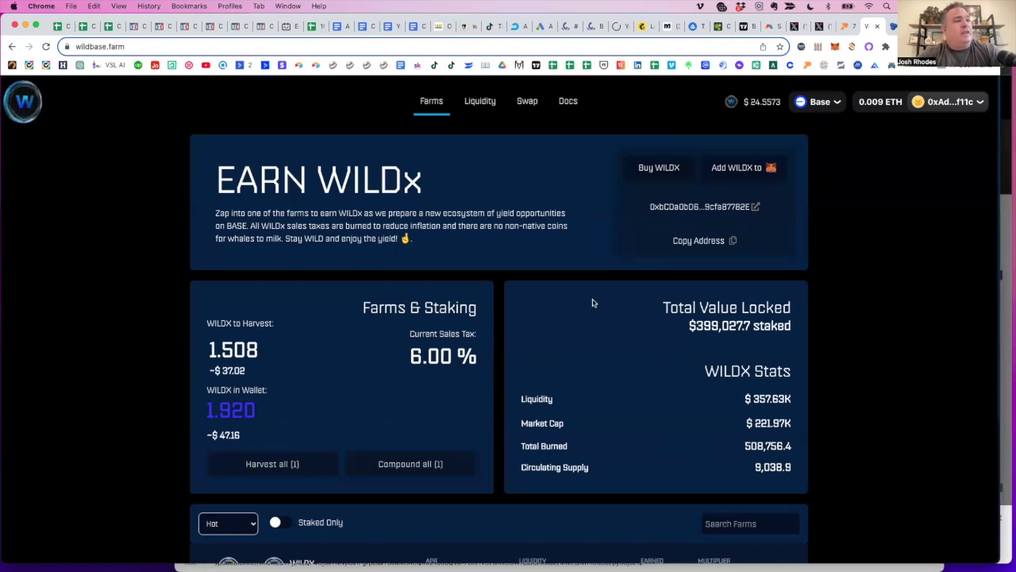
{"action": "scroll", "coordinate": [593, 303], "scroll_direction": "down", "scroll_amount": 3}
{"action": "scroll", "coordinate": [595, 301], "scroll_direction": "up", "scroll_amount": 3}
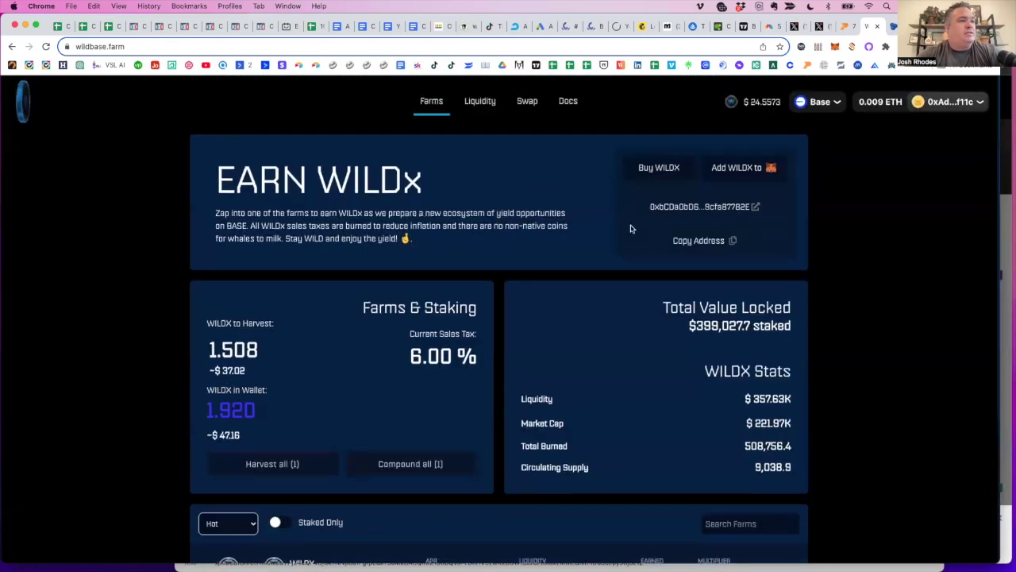
{"action": "scroll", "coordinate": [705, 448], "scroll_direction": "down", "scroll_amount": 3}
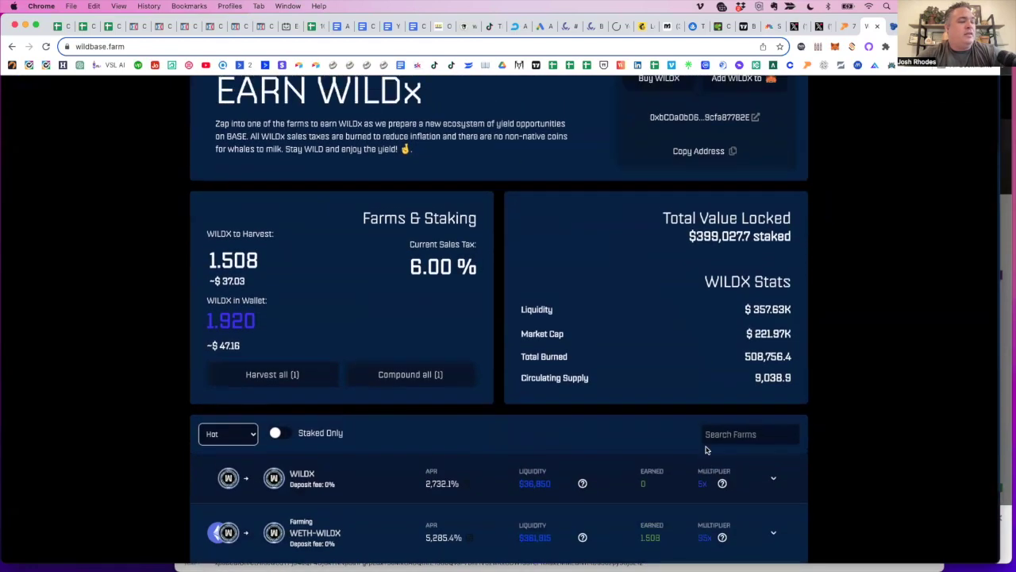
{"action": "scroll", "coordinate": [705, 449], "scroll_direction": "up", "scroll_amount": 3}
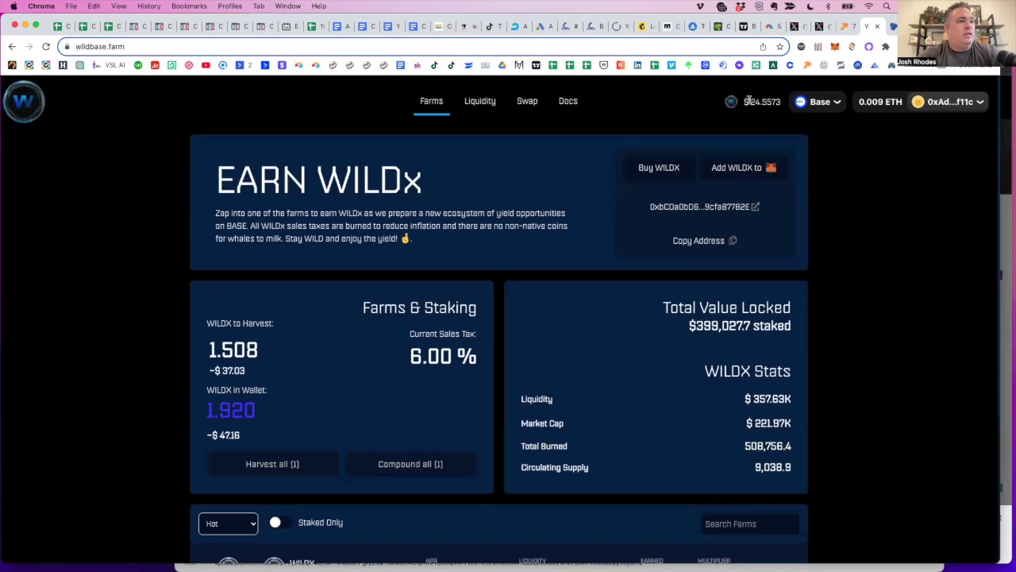
{"action": "left_click_drag", "start_coordinate": [743, 102], "coordinate": [784, 104]}
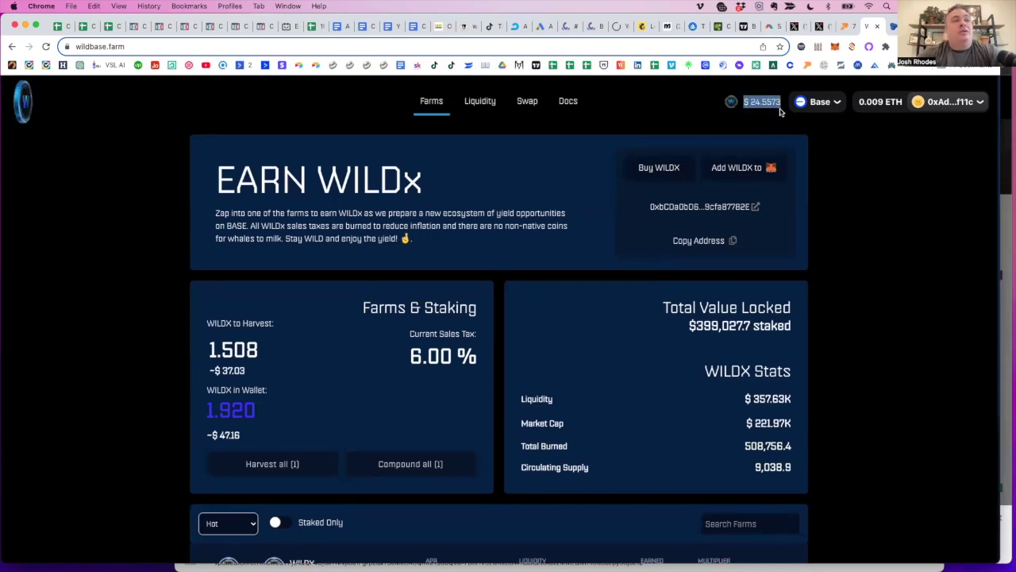
{"action": "scroll", "coordinate": [794, 445], "scroll_direction": "down", "scroll_amount": 5}
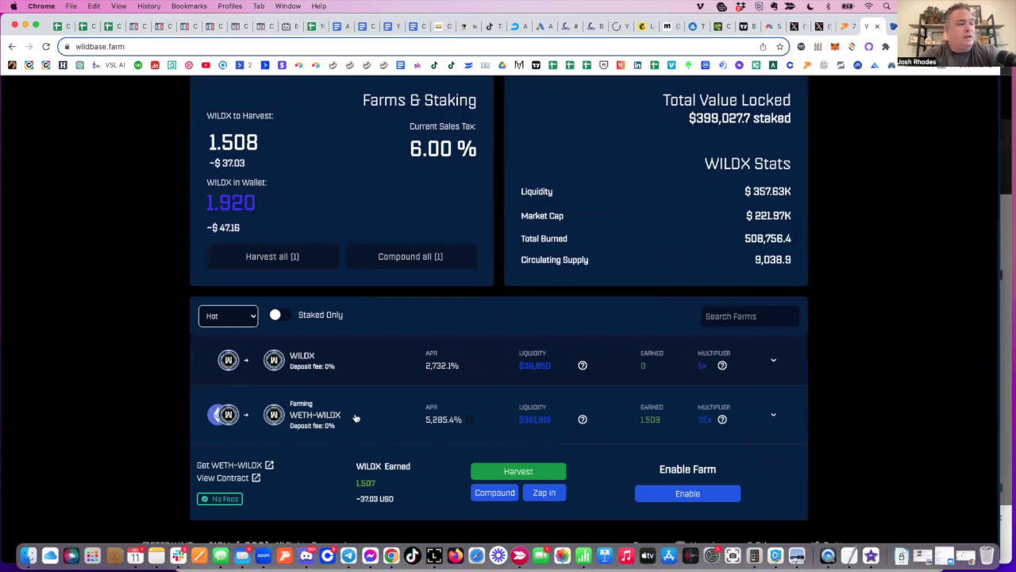
Review the WILDX stats, wallet and harvest amounts, and the APRs of both farms on the WildBase farm page.
{"action": "scroll", "coordinate": [362, 425], "scroll_direction": "up", "scroll_amount": 3}
{"action": "scroll", "coordinate": [363, 429], "scroll_direction": "up", "scroll_amount": 1}
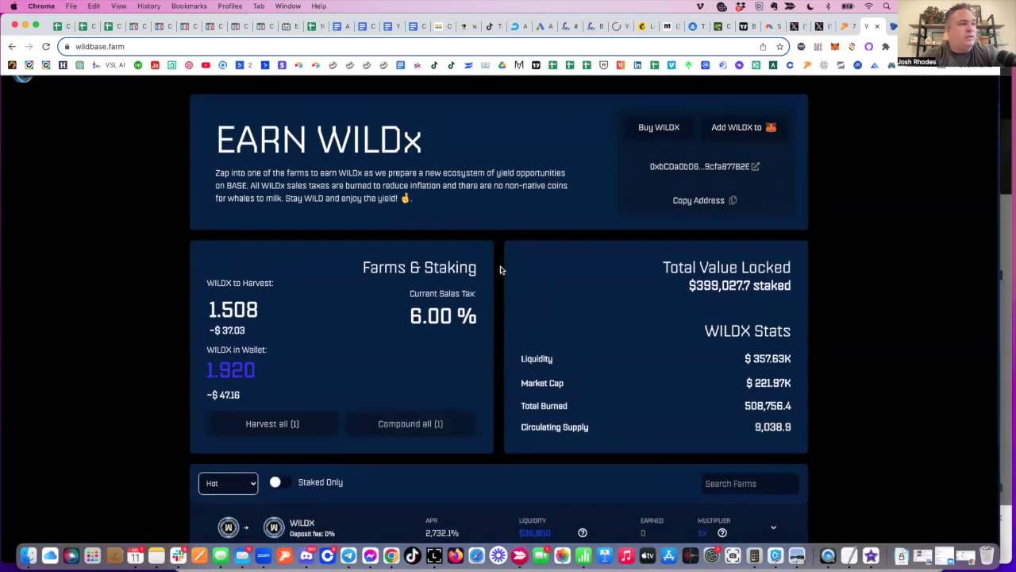
{"action": "scroll", "coordinate": [501, 270], "scroll_direction": "down", "scroll_amount": 1}
{"action": "scroll", "coordinate": [501, 270], "scroll_direction": "down", "scroll_amount": 2}
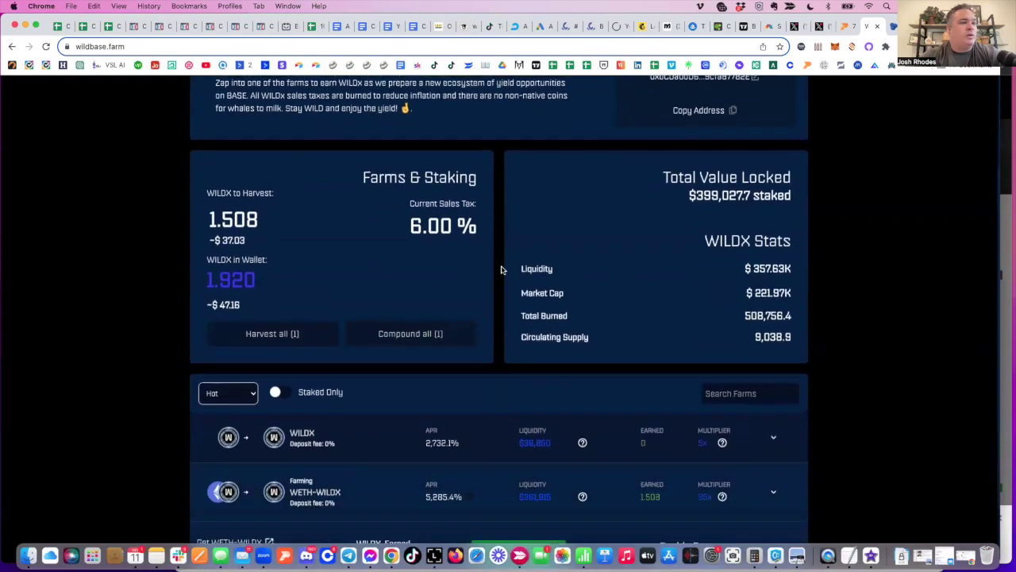
{"action": "scroll", "coordinate": [501, 270], "scroll_direction": "up", "scroll_amount": 3}
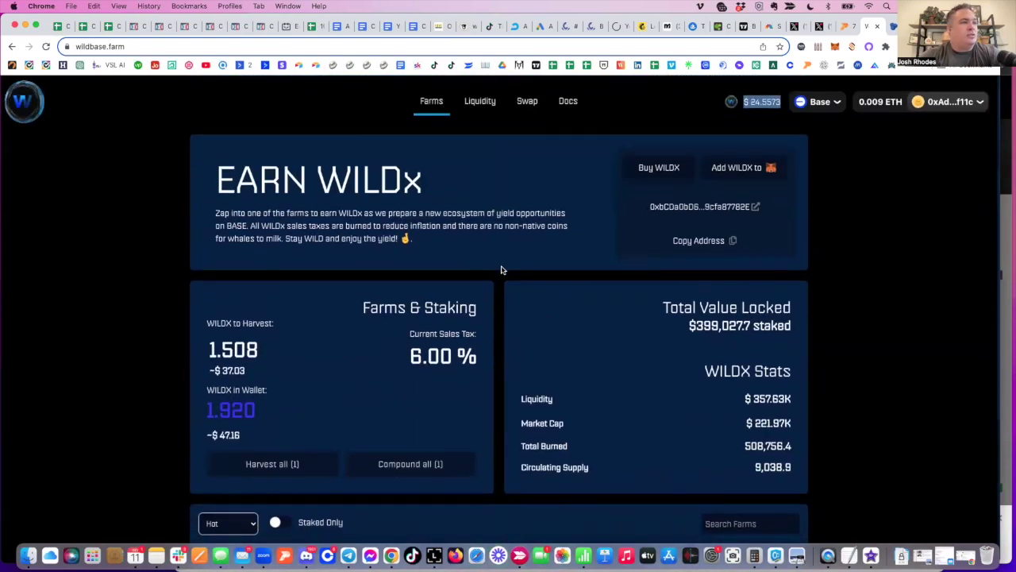
{"action": "scroll", "coordinate": [501, 270], "scroll_direction": "down", "scroll_amount": 3}
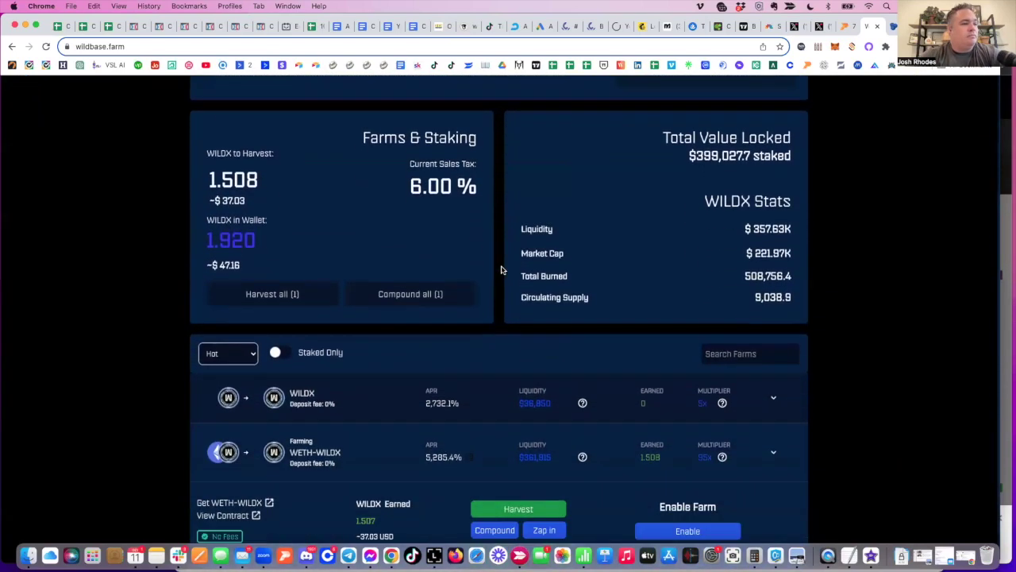
{"action": "scroll", "coordinate": [501, 270], "scroll_direction": "down", "scroll_amount": 1}
{"action": "scroll", "coordinate": [501, 270], "scroll_direction": "up", "scroll_amount": 1}
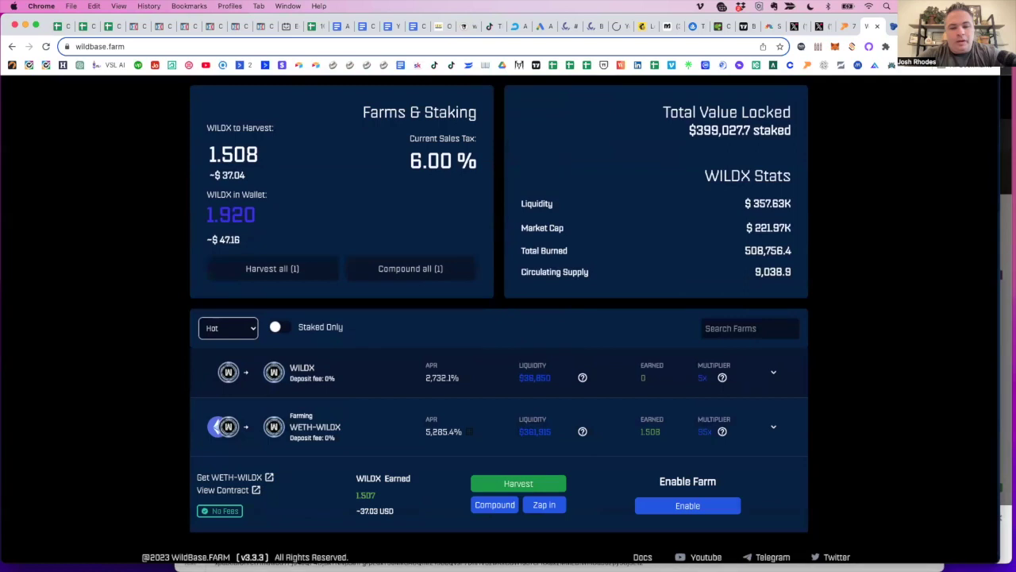
{"action": "scroll", "coordinate": [603, 238], "scroll_direction": "up", "scroll_amount": 3}
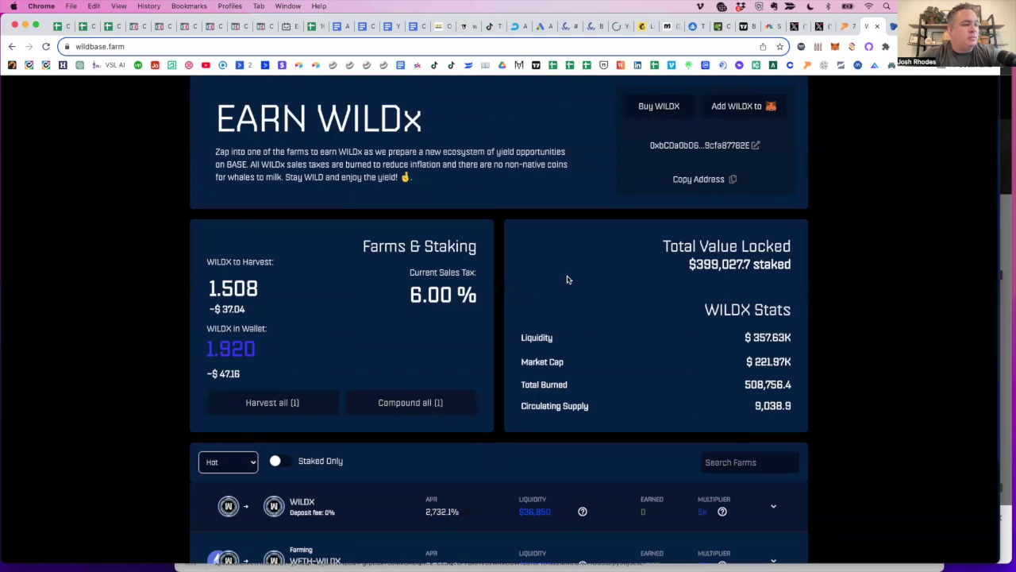
{"action": "scroll", "coordinate": [567, 279], "scroll_direction": "up", "scroll_amount": 2}
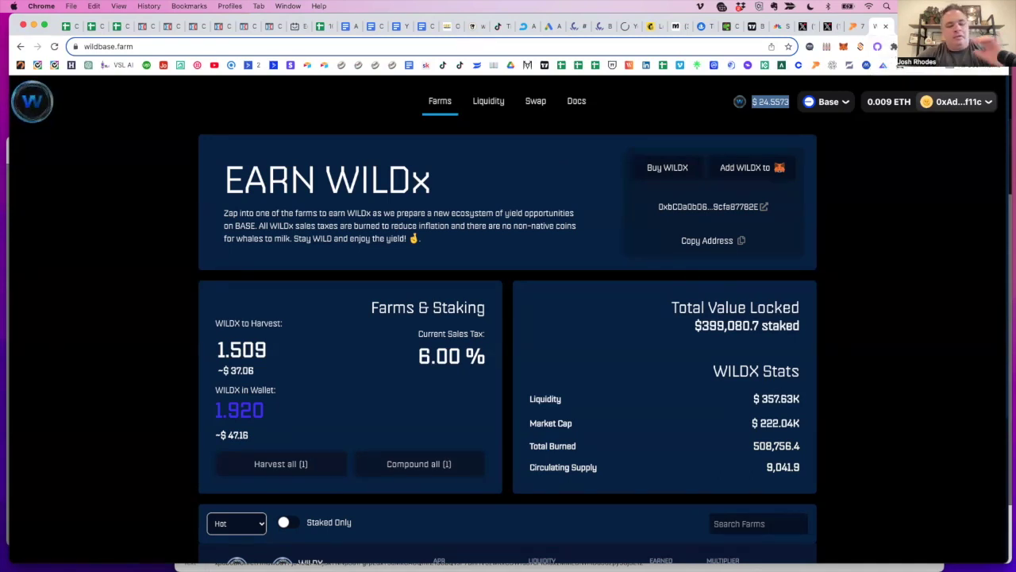
Open DefiLlama in a new browser tab and go to its yield pool rankings.
{"action": "key", "text": "super+t"}
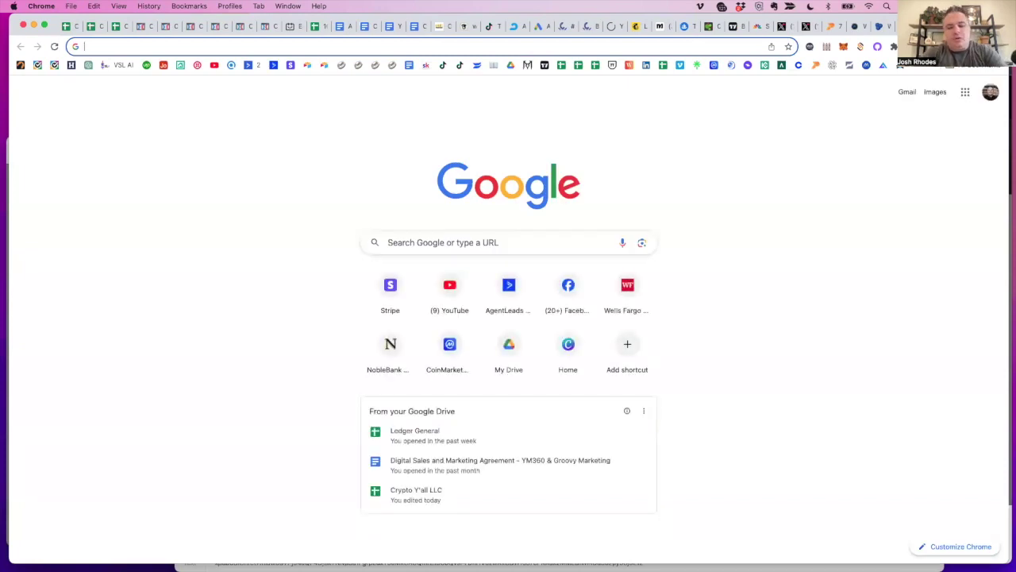
{"action": "type", "text": "defillama.com/yields/pool/dc4a9a8f-f641-4bdd-8983-e720dd42f182"}
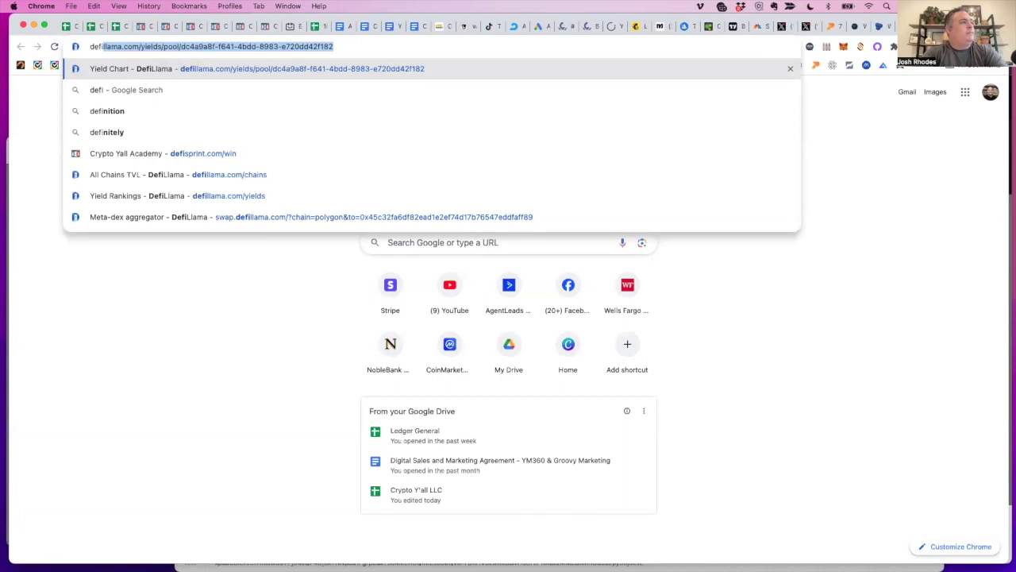
{"action": "key", "text": "Return"}
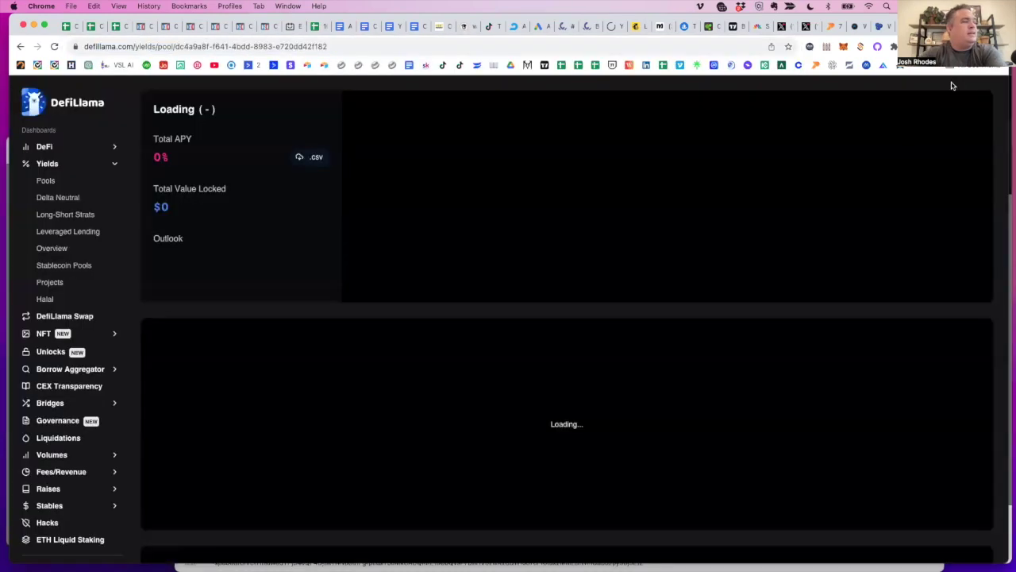
{"action": "left_click", "coordinate": [57, 185]}
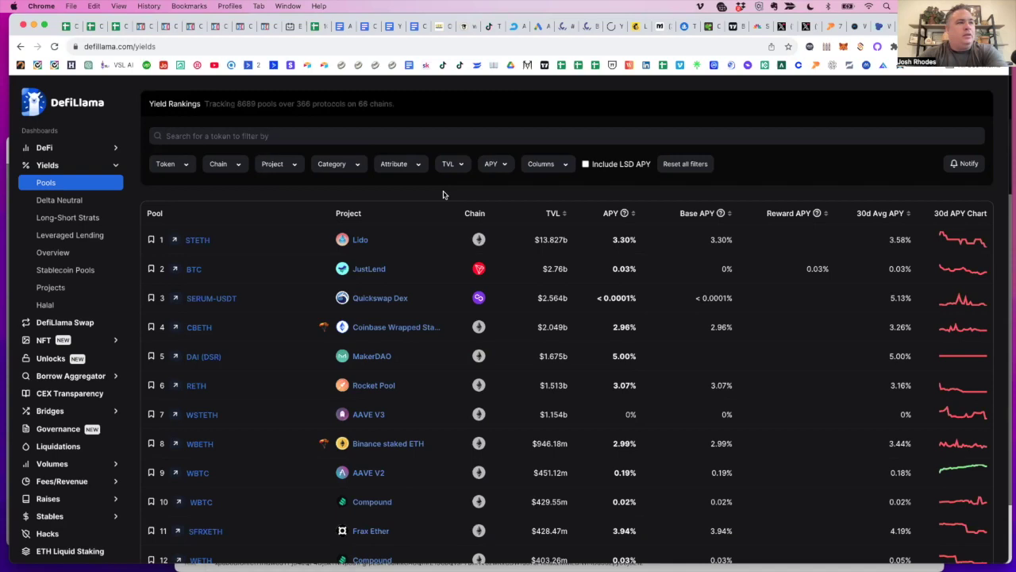
Sort the DefiLlama yield pools by APY, compare them by TVL, and return to the APY ranking.
{"action": "left_click", "coordinate": [609, 214]}
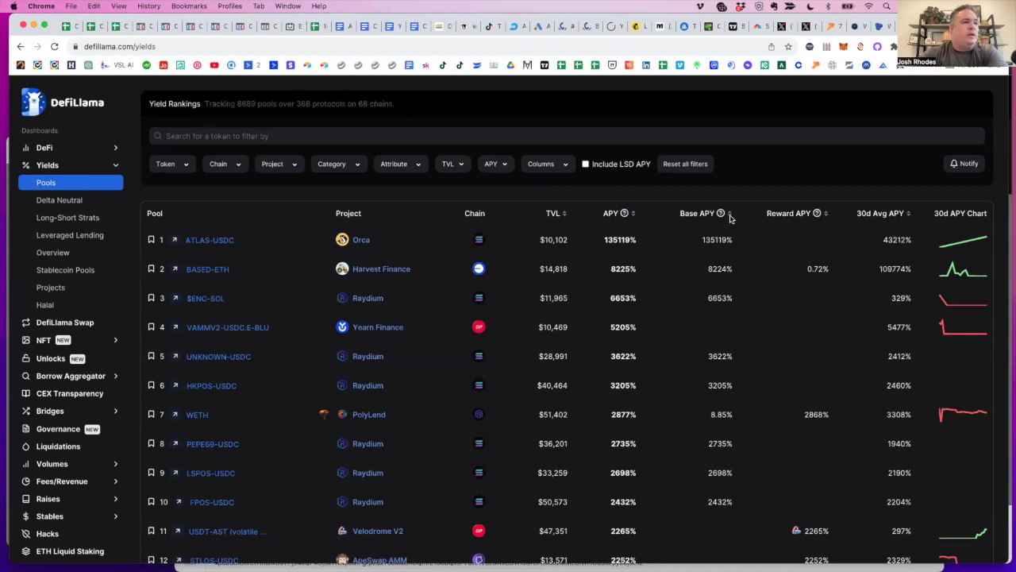
{"action": "left_click", "coordinate": [552, 213]}
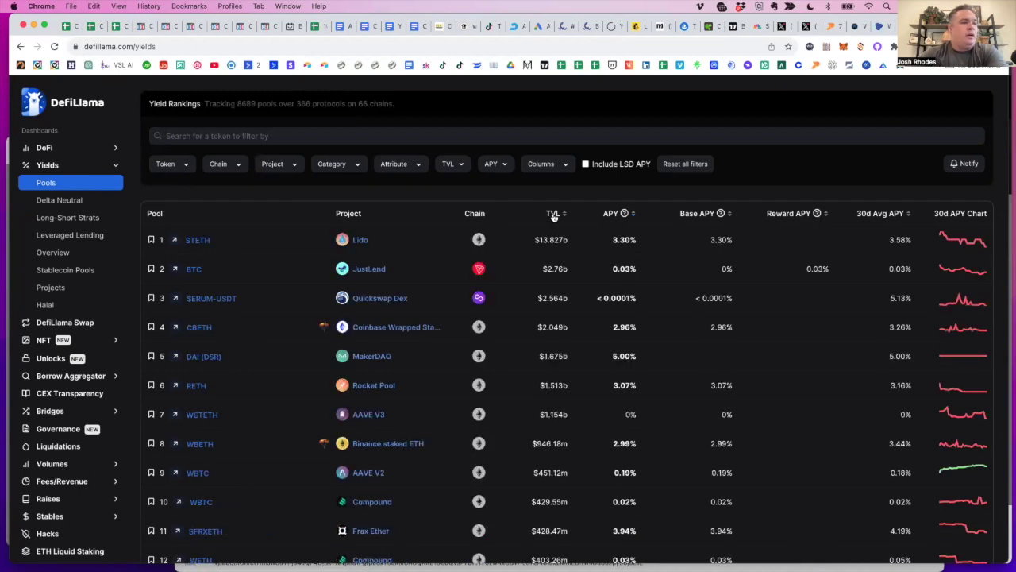
{"action": "left_click", "coordinate": [611, 215]}
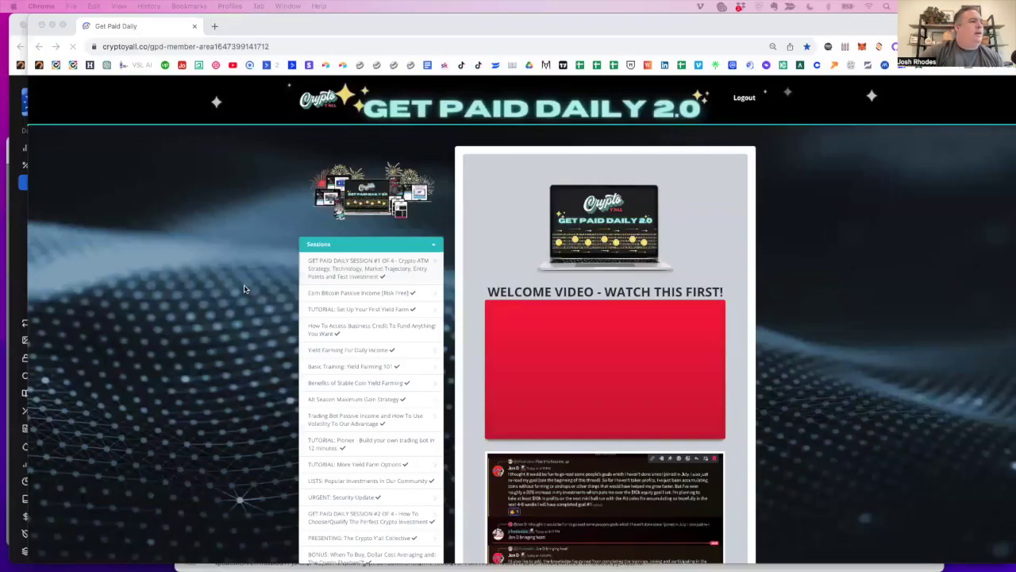
Open the "Basic Training: Yield Farming 101" session in the Get Paid Daily member area and look through its videos.
{"action": "scroll", "coordinate": [244, 289], "scroll_direction": "down", "scroll_amount": 1}
{"action": "scroll", "coordinate": [245, 289], "scroll_direction": "down", "scroll_amount": 4}
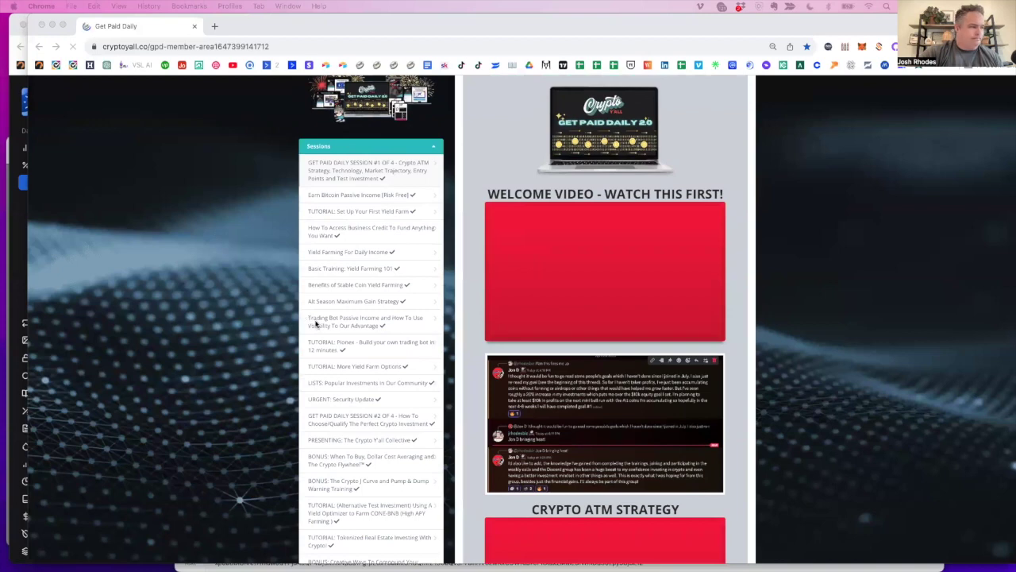
{"action": "left_click", "coordinate": [328, 256]}
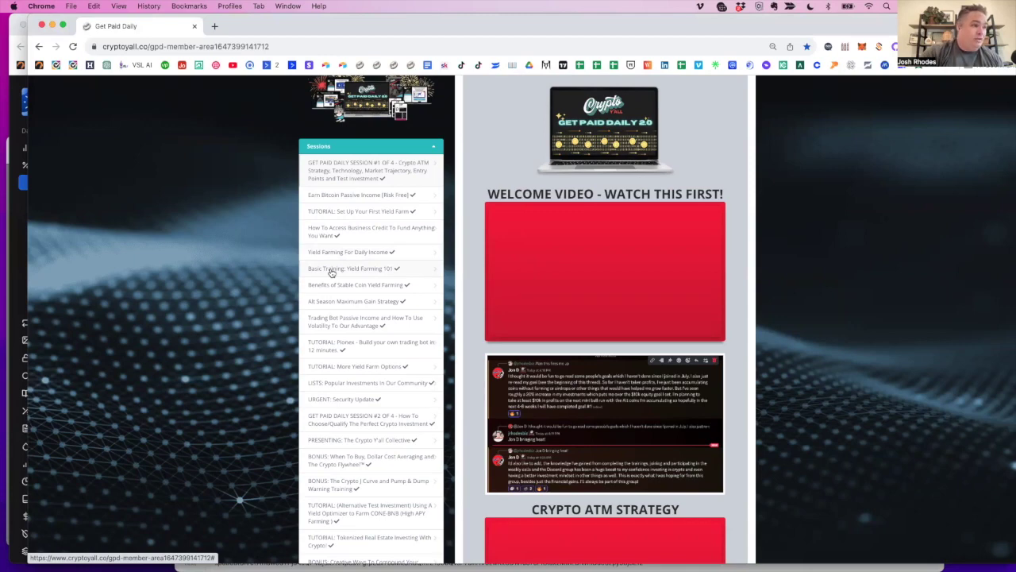
{"action": "left_click", "coordinate": [331, 270]}
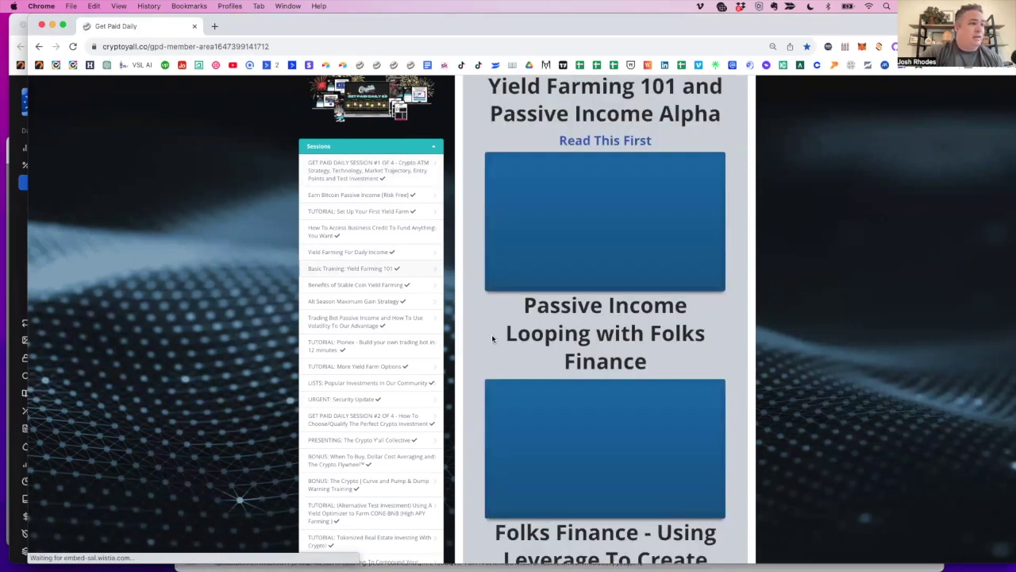
{"action": "scroll", "coordinate": [465, 320], "scroll_direction": "down", "scroll_amount": 8}
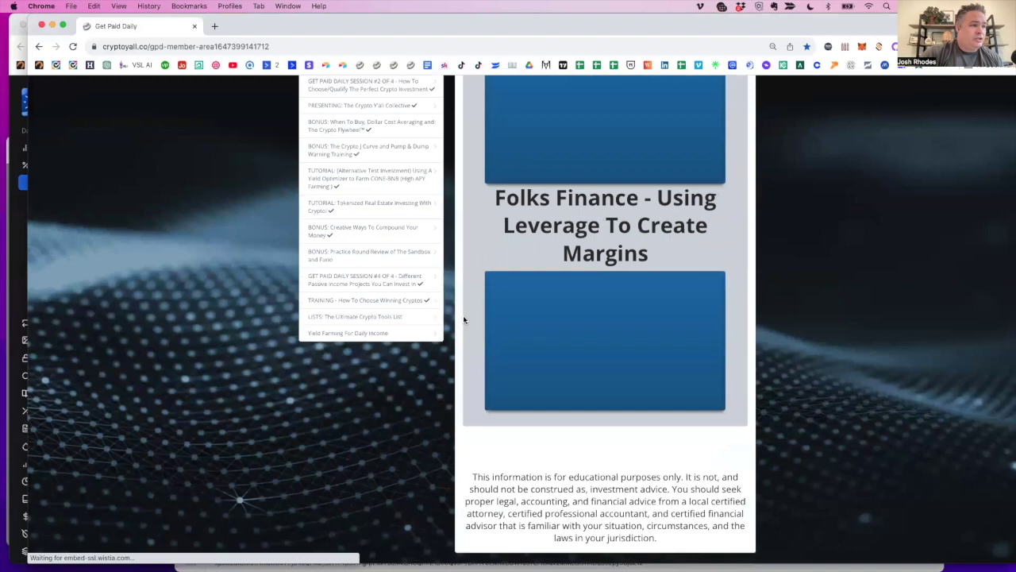
{"action": "scroll", "coordinate": [464, 320], "scroll_direction": "up", "scroll_amount": 10}
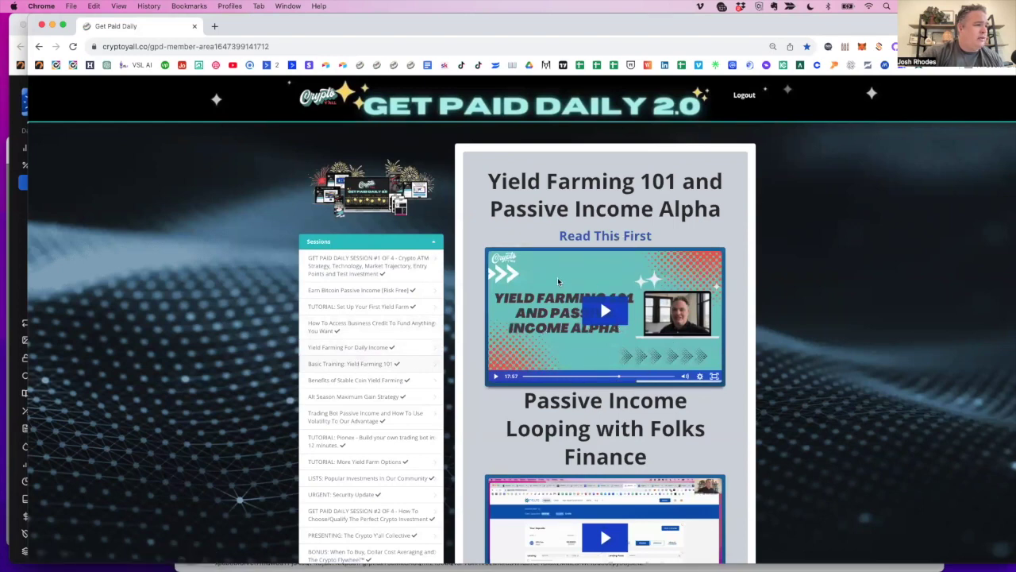
{"action": "scroll", "coordinate": [355, 390], "scroll_direction": "down", "scroll_amount": 2}
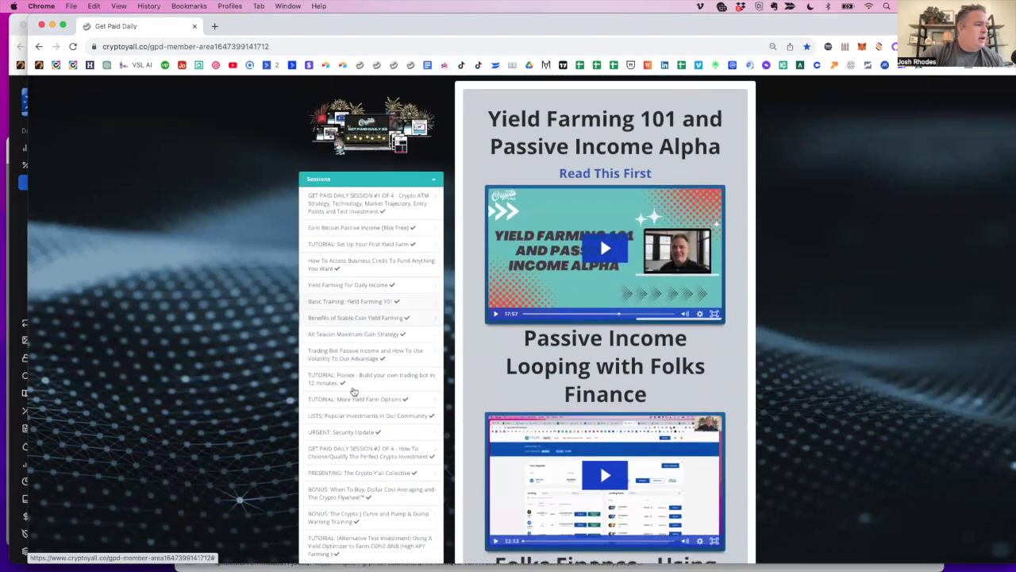
Open the session on popular passive income investments in the community and examine its list of "Real Yield" farming sites.
{"action": "left_click", "coordinate": [354, 405]}
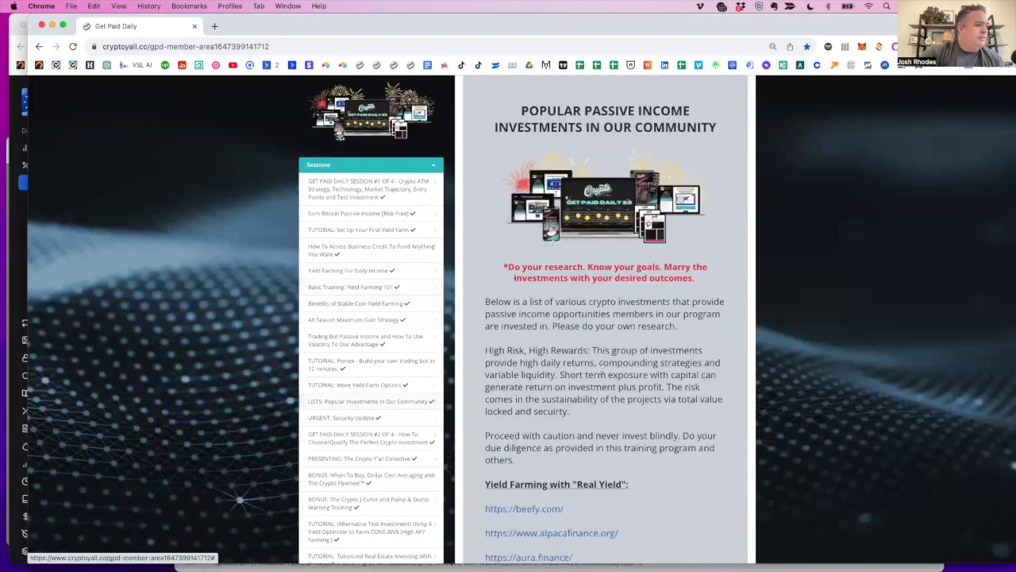
{"action": "scroll", "coordinate": [601, 373], "scroll_direction": "down", "scroll_amount": 1}
{"action": "scroll", "coordinate": [529, 454], "scroll_direction": "down", "scroll_amount": 2}
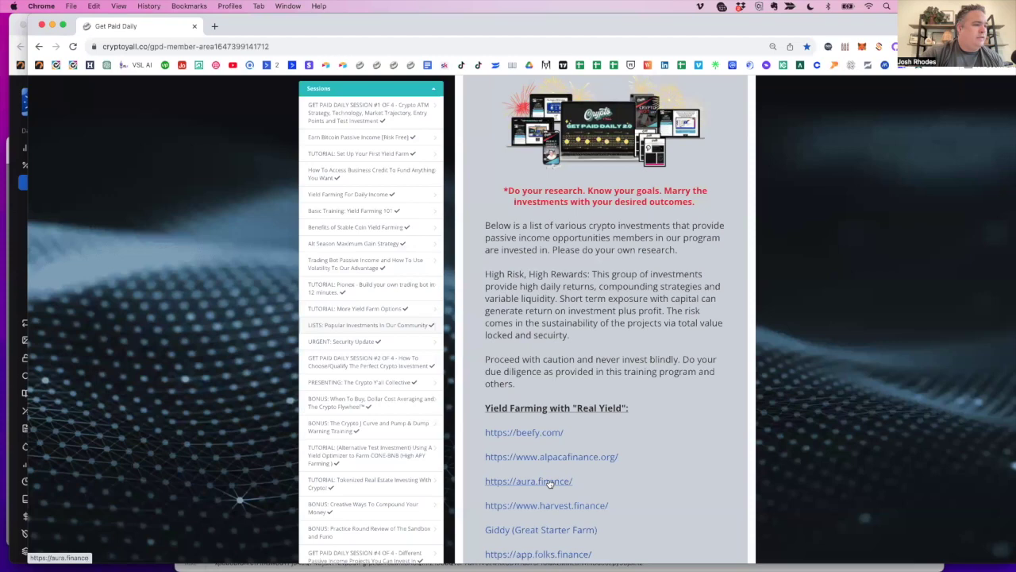
{"action": "scroll", "coordinate": [550, 486], "scroll_direction": "down", "scroll_amount": 1}
{"action": "scroll", "coordinate": [553, 494], "scroll_direction": "down", "scroll_amount": 2}
{"action": "scroll", "coordinate": [554, 496], "scroll_direction": "down", "scroll_amount": 5}
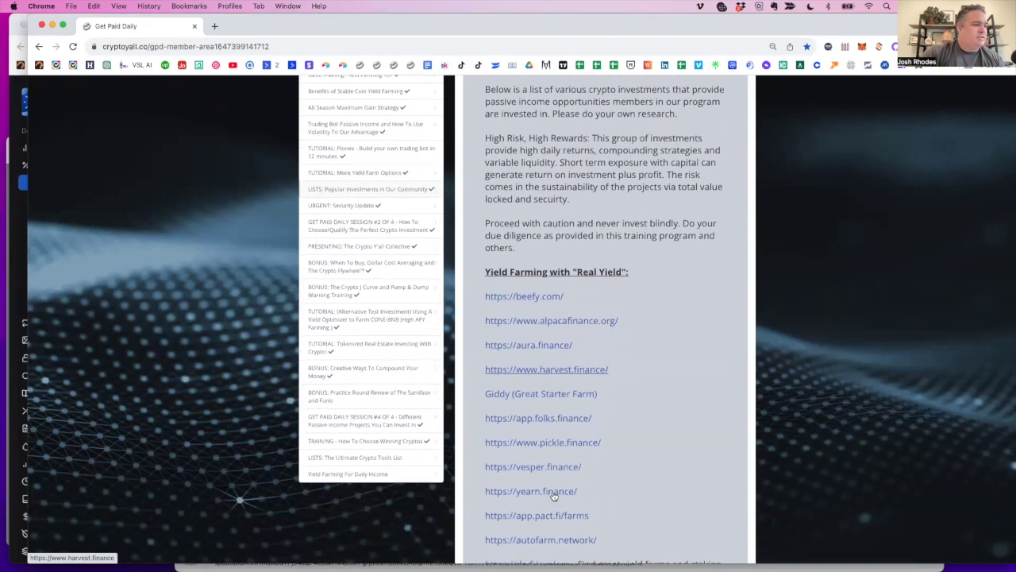
{"action": "scroll", "coordinate": [554, 497], "scroll_direction": "down", "scroll_amount": 3}
{"action": "scroll", "coordinate": [554, 495], "scroll_direction": "down", "scroll_amount": 4}
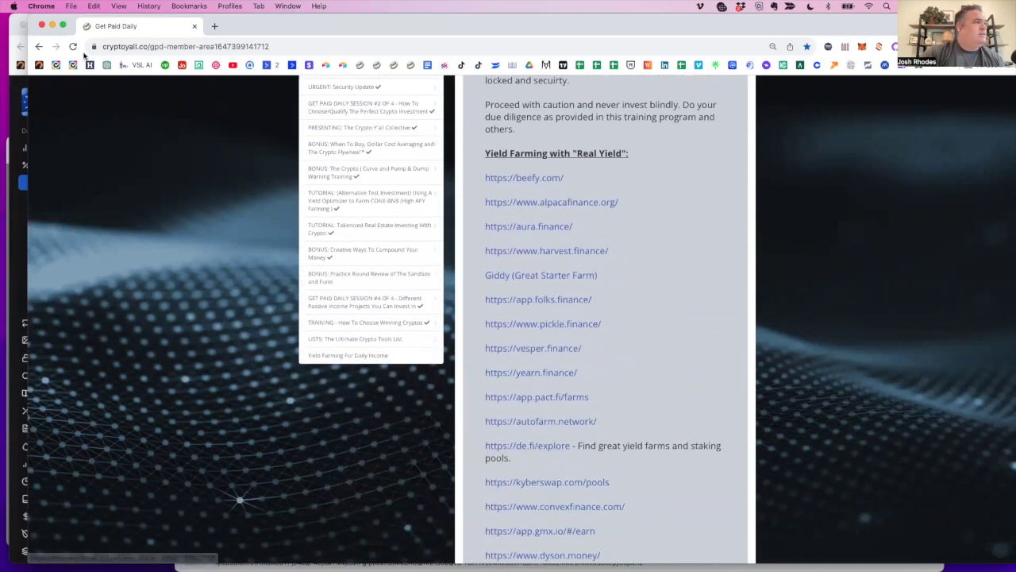
Open de.fi in a new browser tab and go to its Explore Yields page.
{"action": "left_click", "coordinate": [214, 27]}
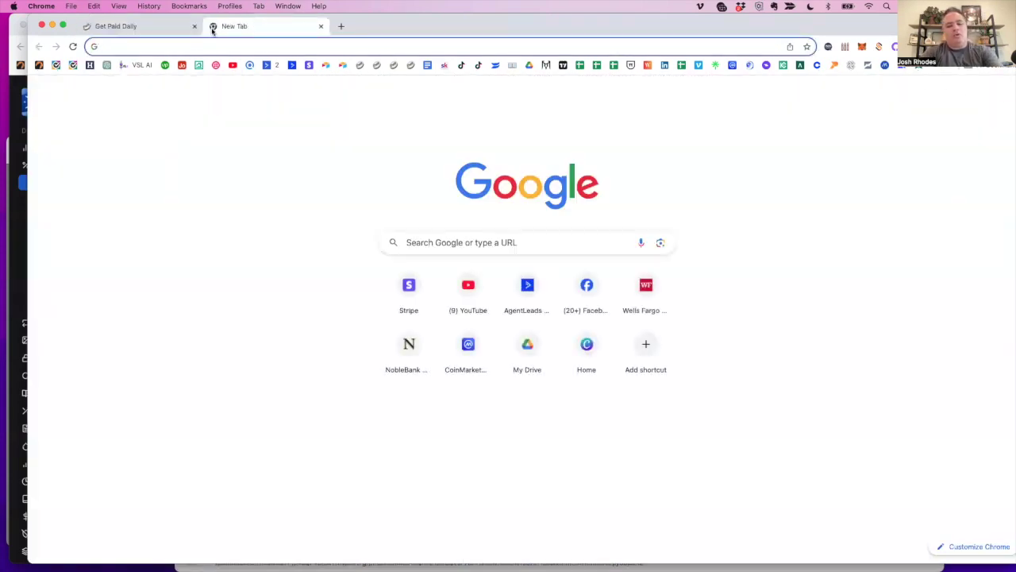
{"action": "type", "text": "de.fi"}
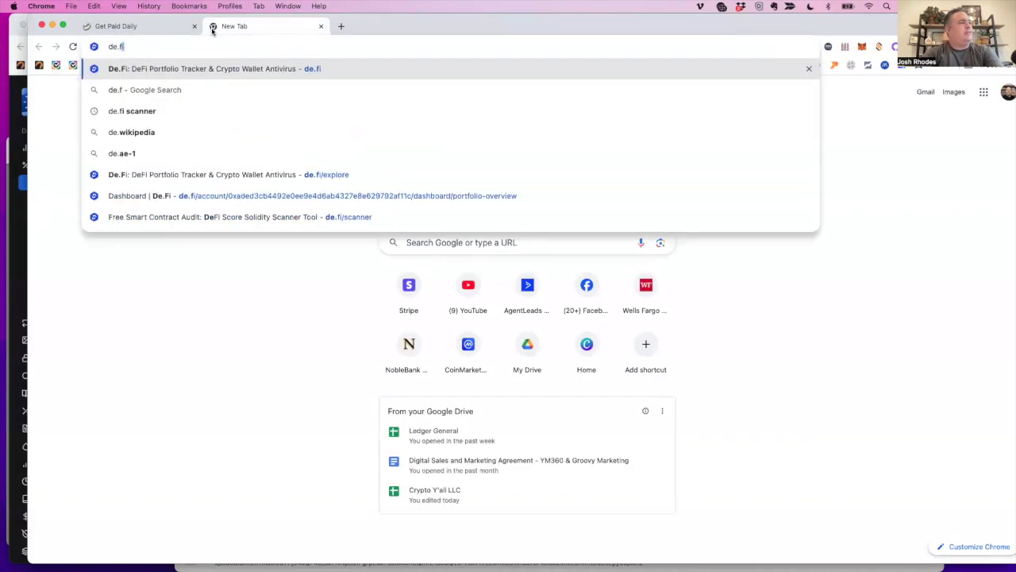
{"action": "key", "text": "Return"}
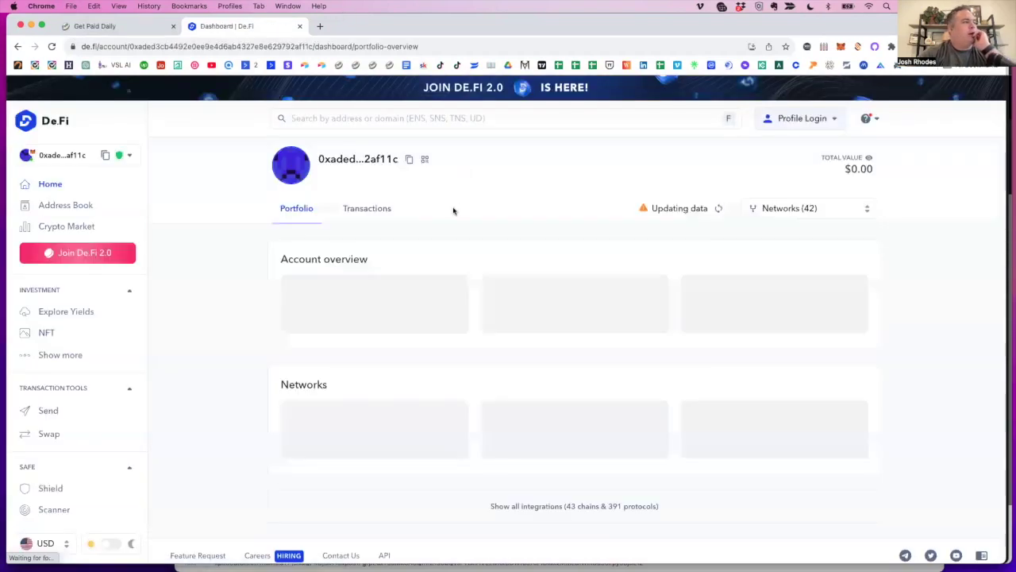
{"action": "left_click", "coordinate": [62, 313]}
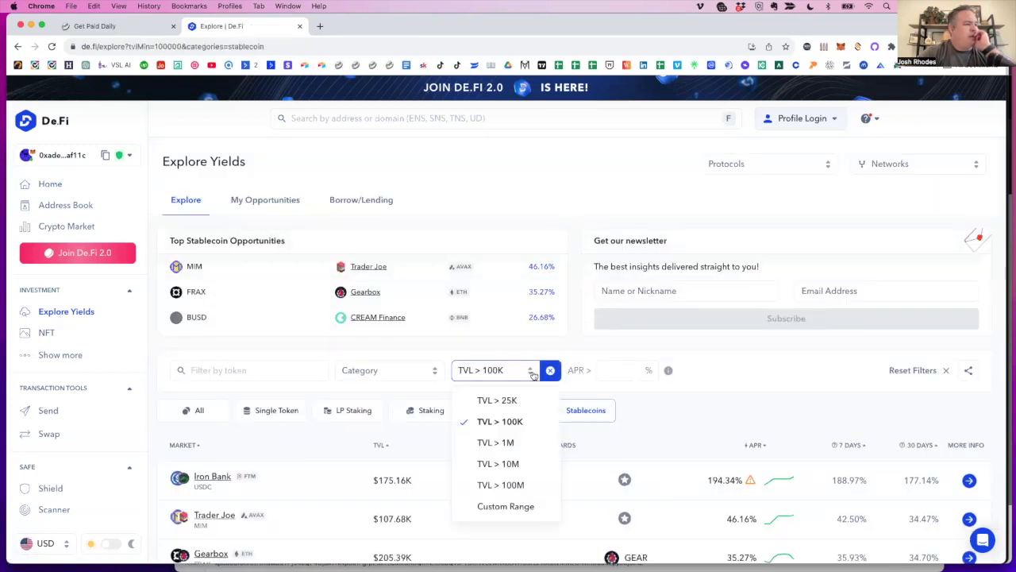
Filter the stablecoin yield opportunities to TVL > 1M, look through them, and set the minimum APR to 100%.
{"action": "left_click", "coordinate": [508, 443]}
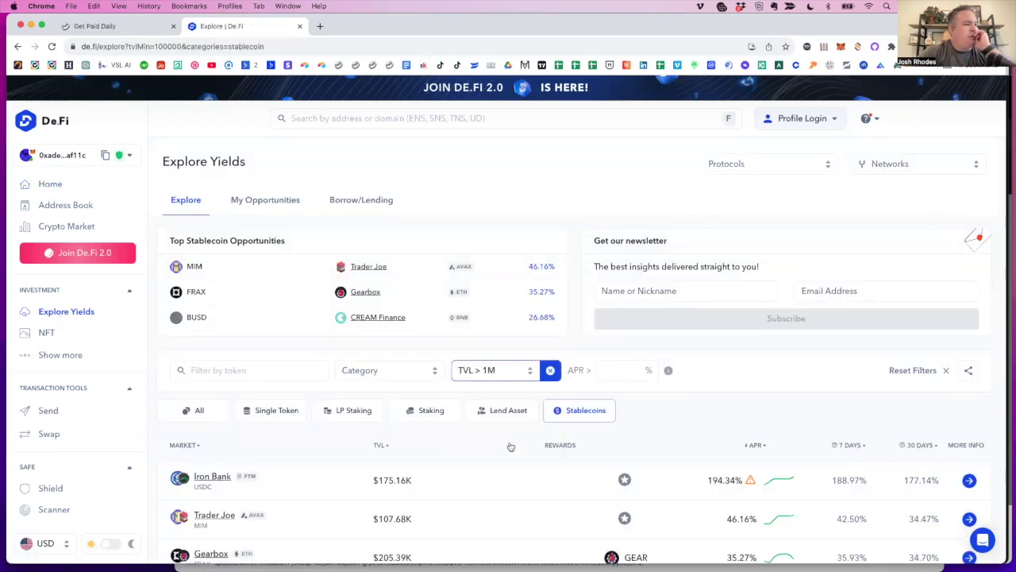
{"action": "scroll", "coordinate": [512, 442], "scroll_direction": "down", "scroll_amount": 2}
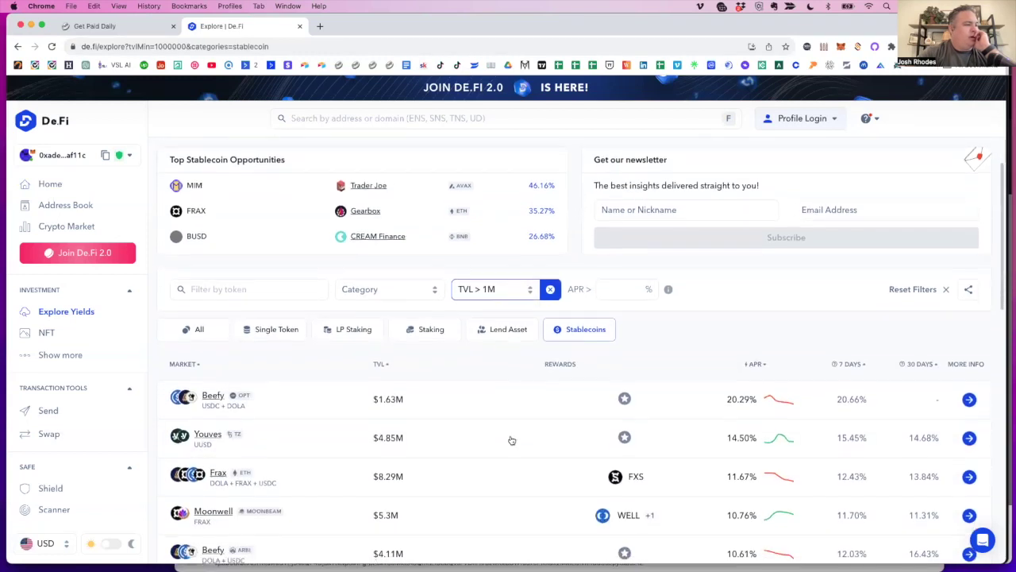
{"action": "scroll", "coordinate": [512, 440], "scroll_direction": "down", "scroll_amount": 2}
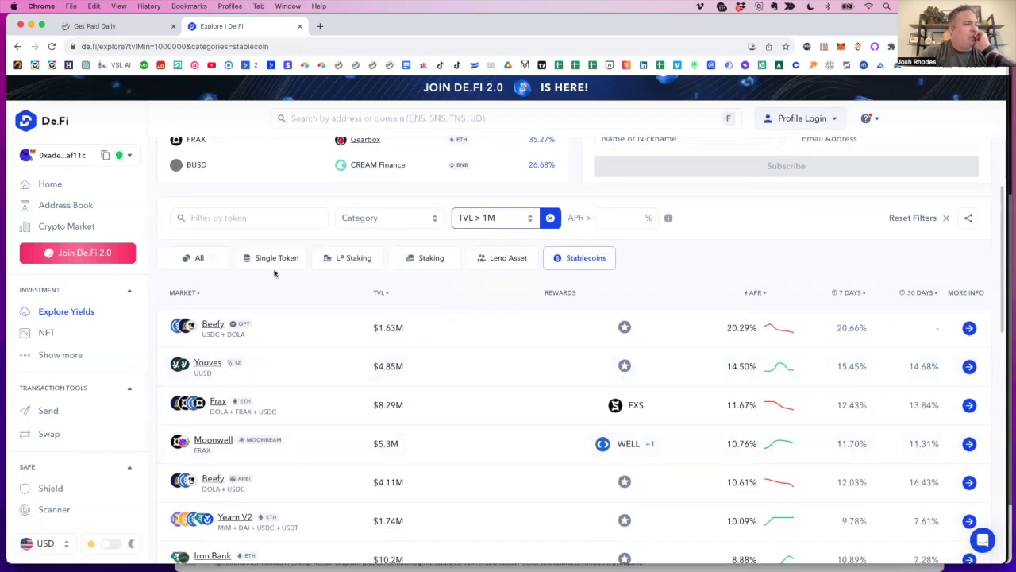
{"action": "left_click", "coordinate": [617, 217]}
{"action": "type", "text": "1"}
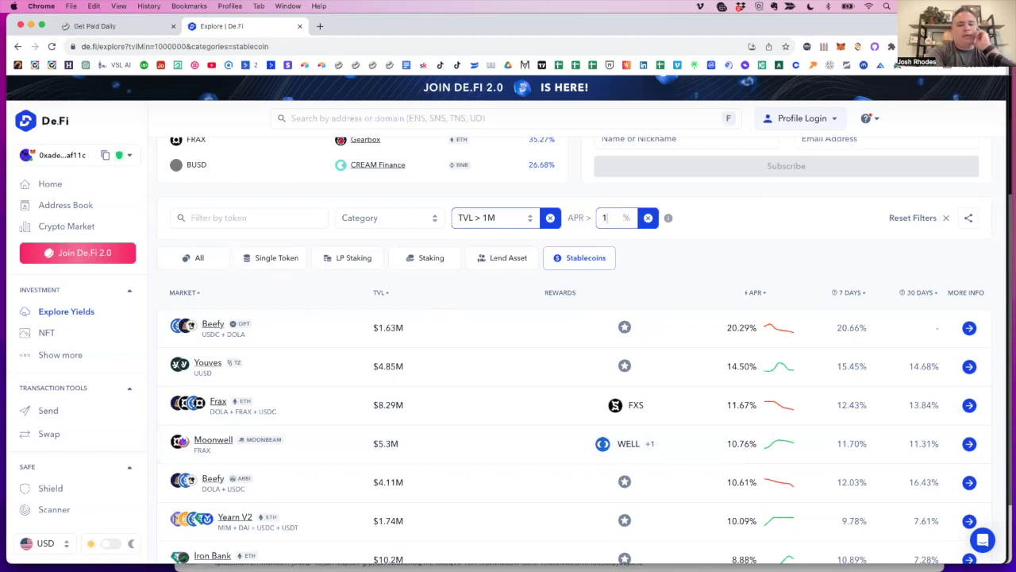
{"action": "type", "text": "00"}
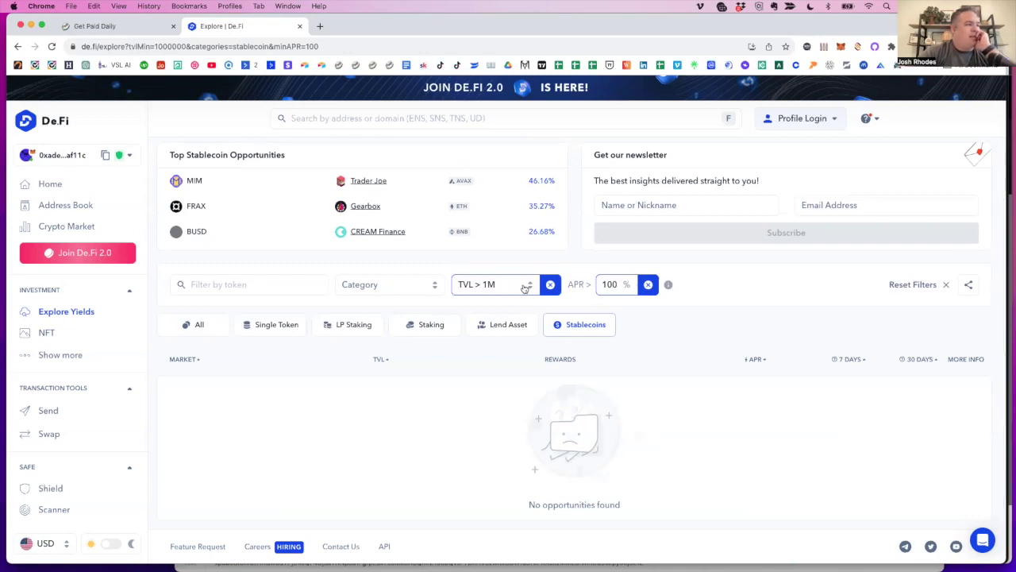
Set the stablecoin TVL filter to TVL > 100K and clear the minimum APR filter.
{"action": "left_click", "coordinate": [524, 288]}
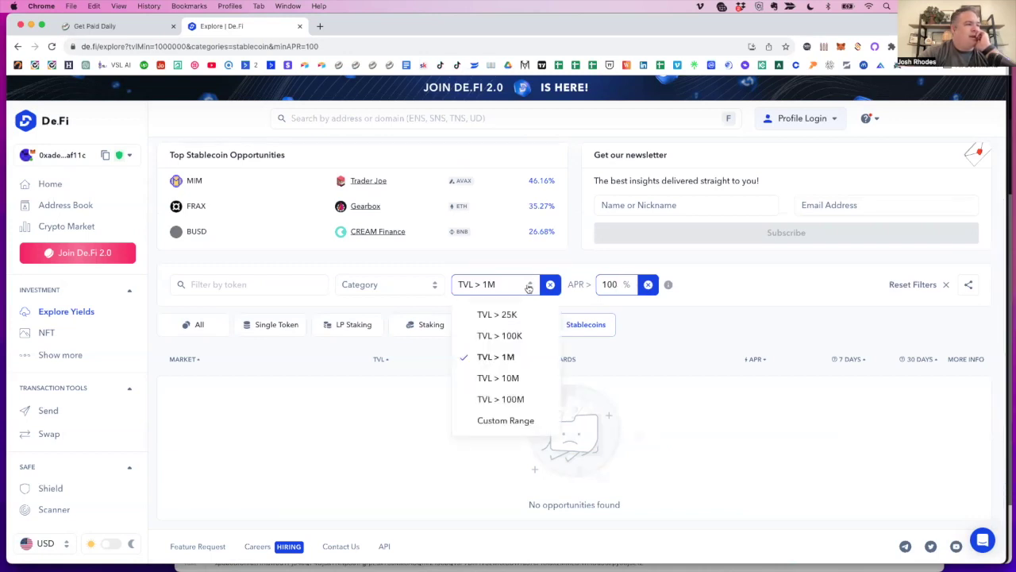
{"action": "left_click", "coordinate": [510, 336]}
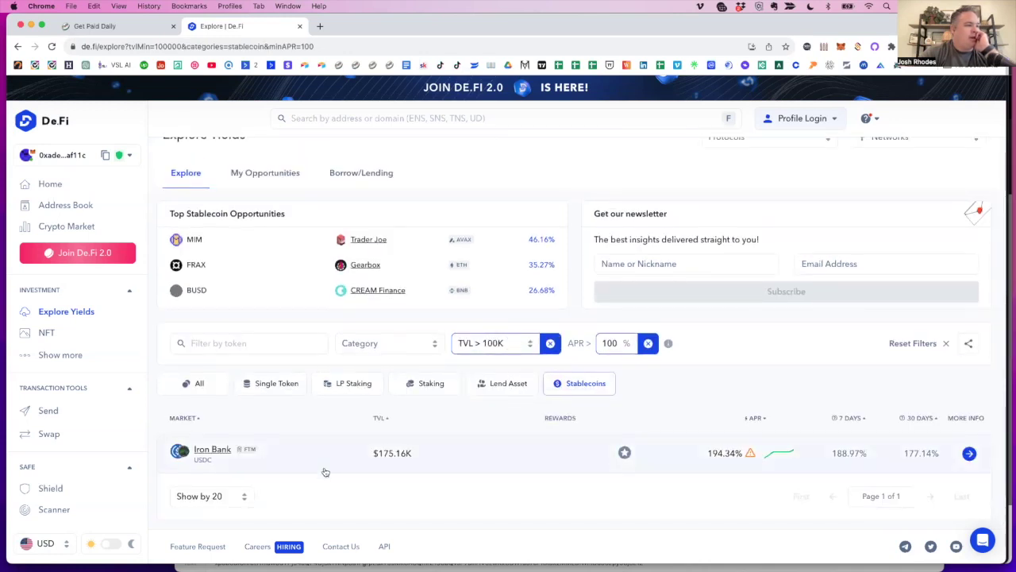
{"action": "left_click", "coordinate": [493, 344]}
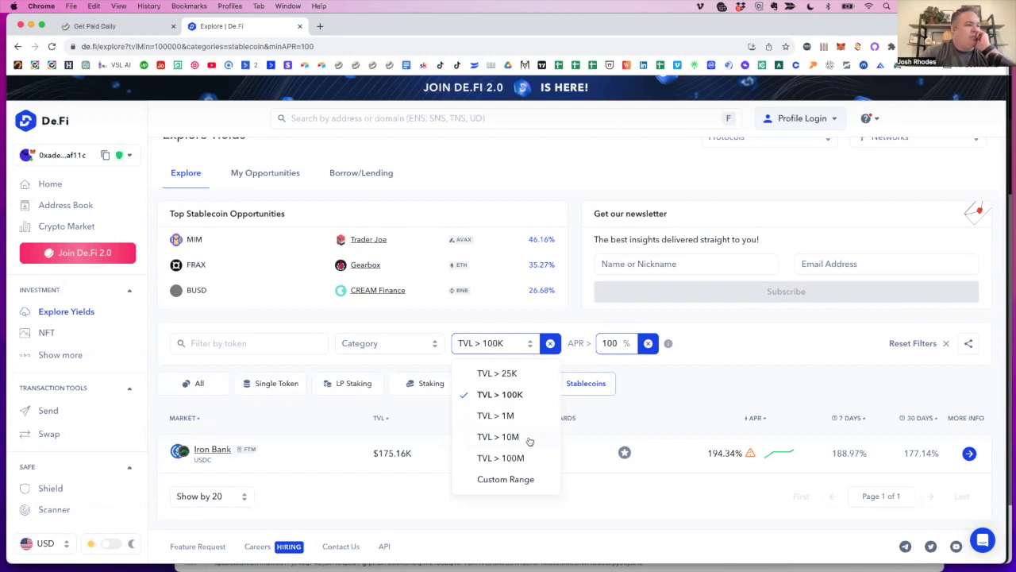
{"action": "left_click", "coordinate": [648, 343]}
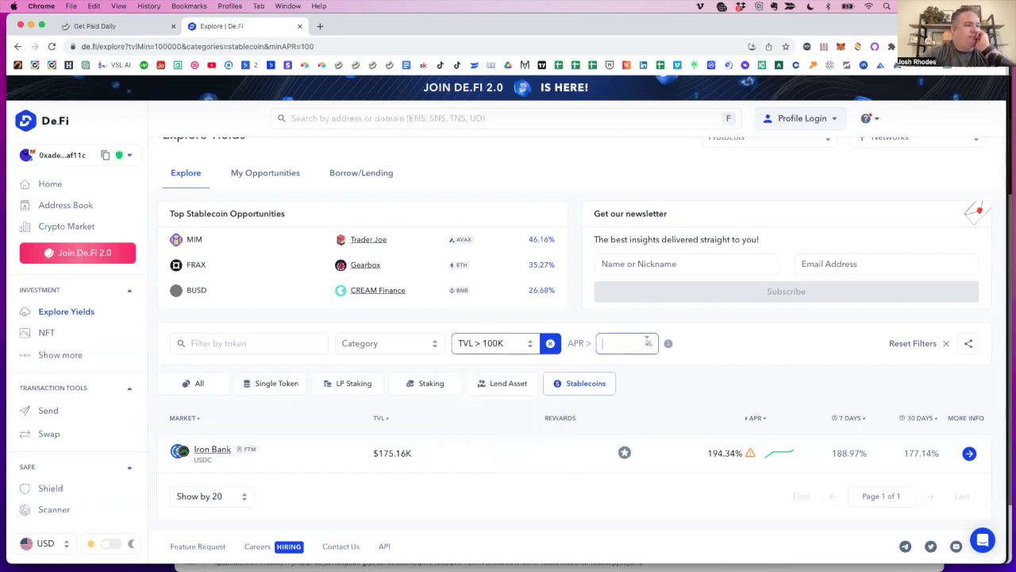